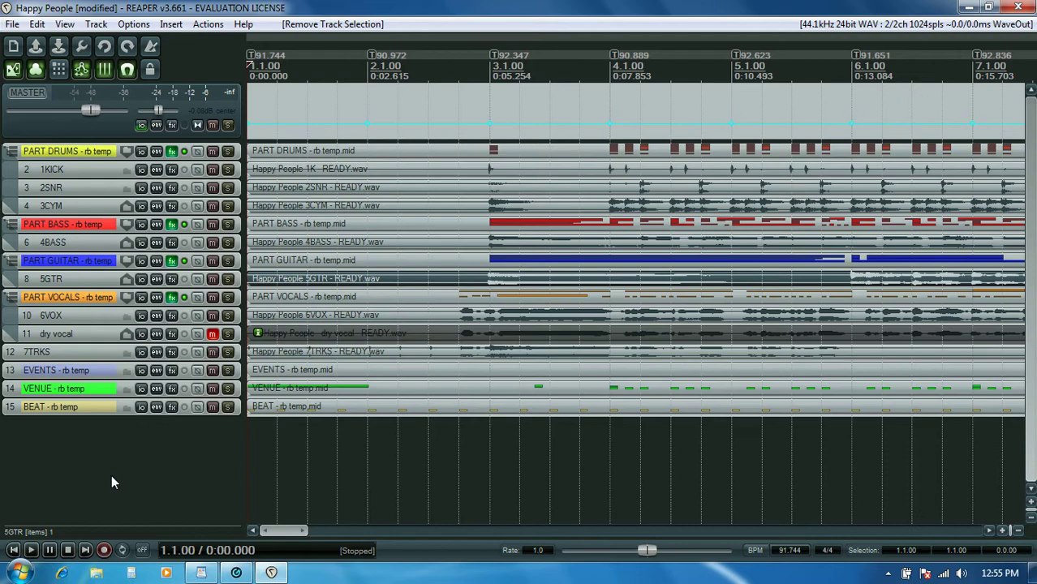
Close the Happy People project, saving it first.
left_click(12, 23)
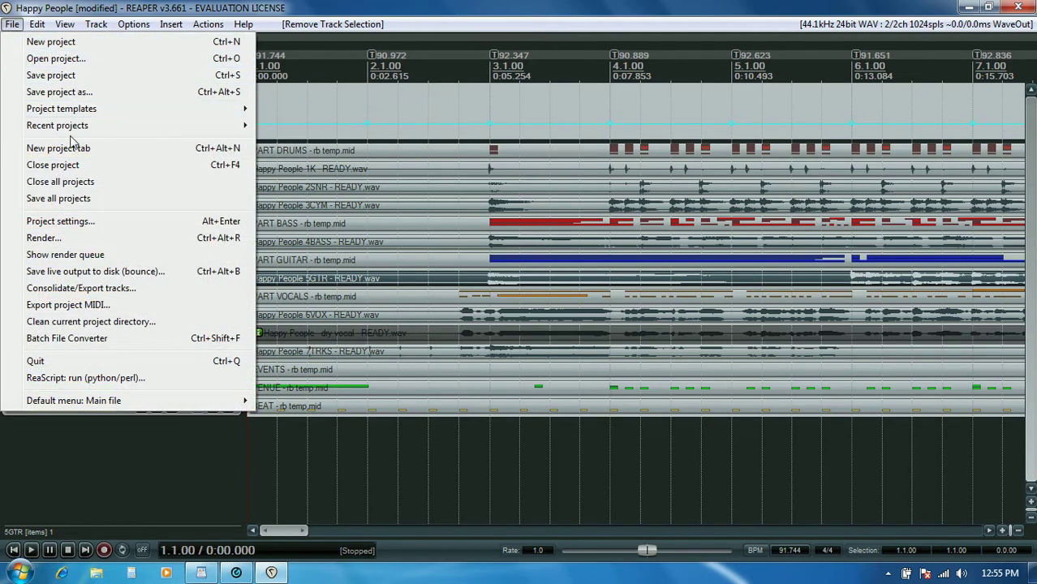
left_click(69, 166)
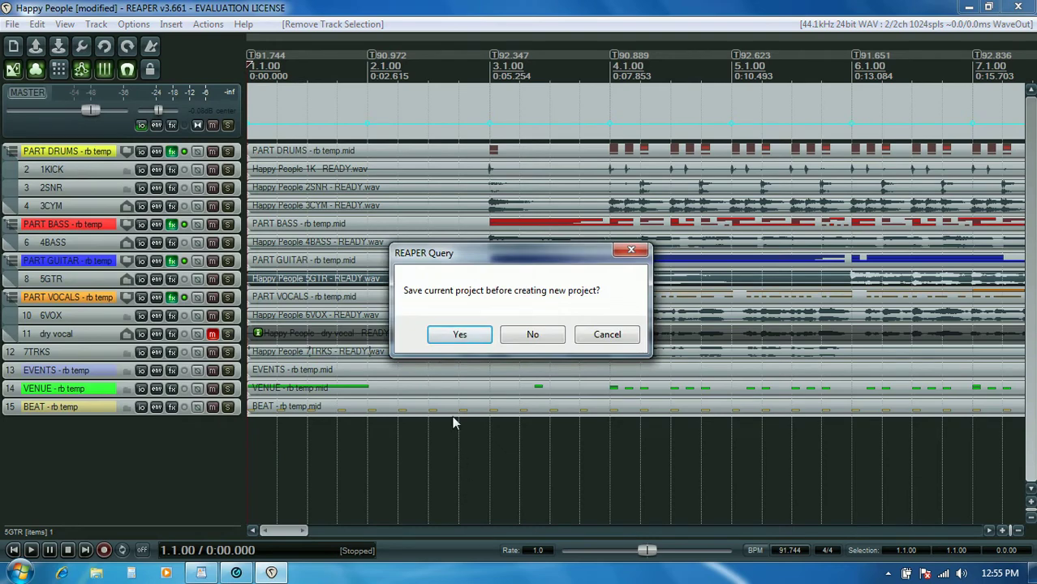
left_click(425, 333)
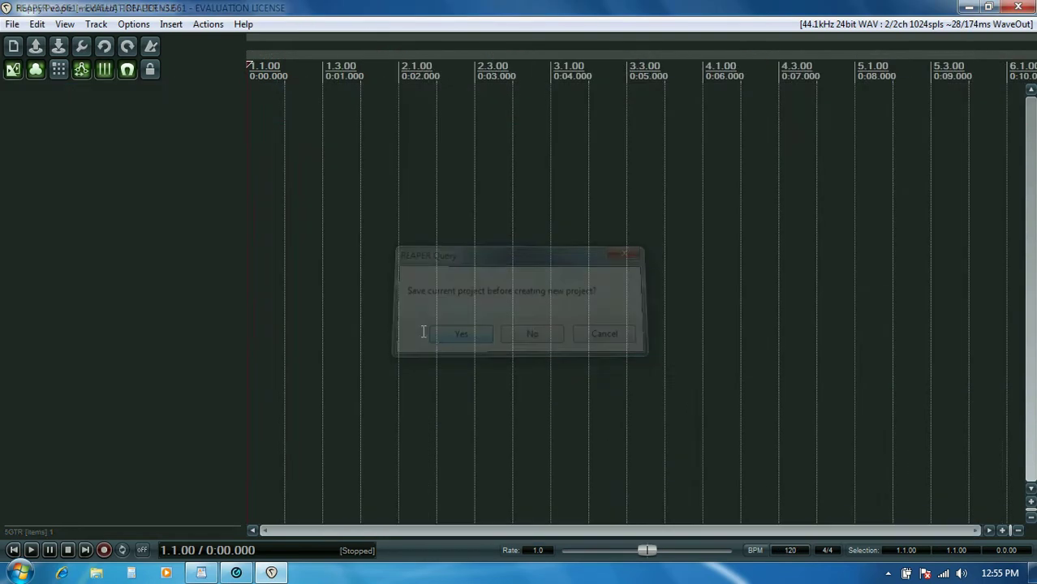
Start a new project from the RBN 2.0 Master Template.
left_click(12, 24)
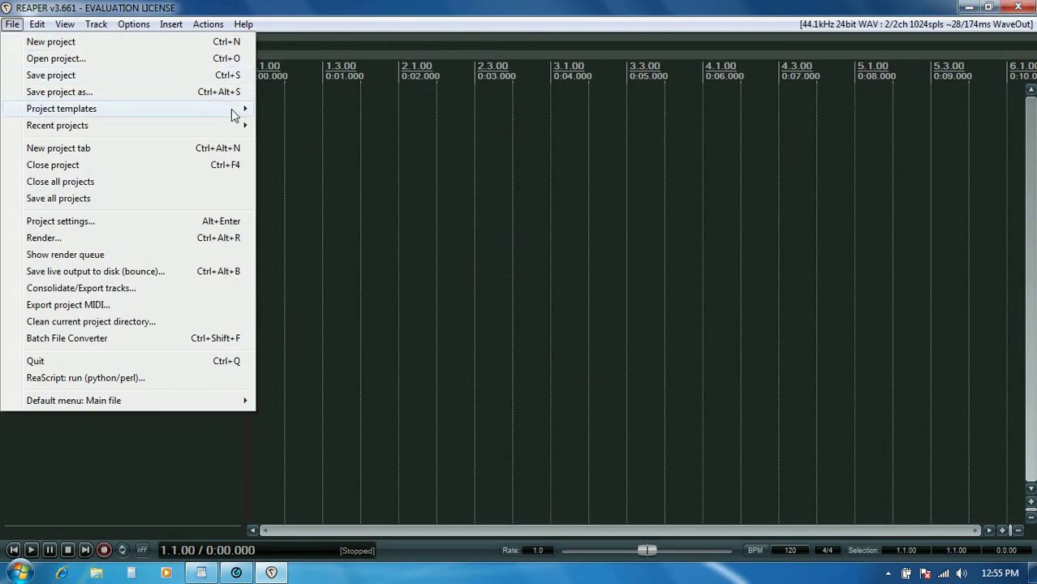
mouse_move(232, 109)
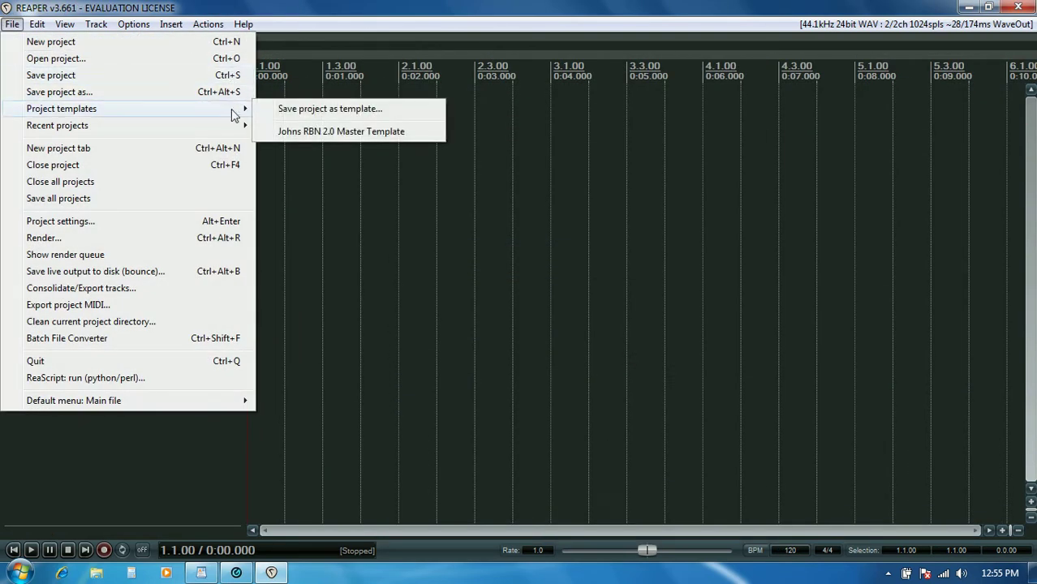
left_click(286, 134)
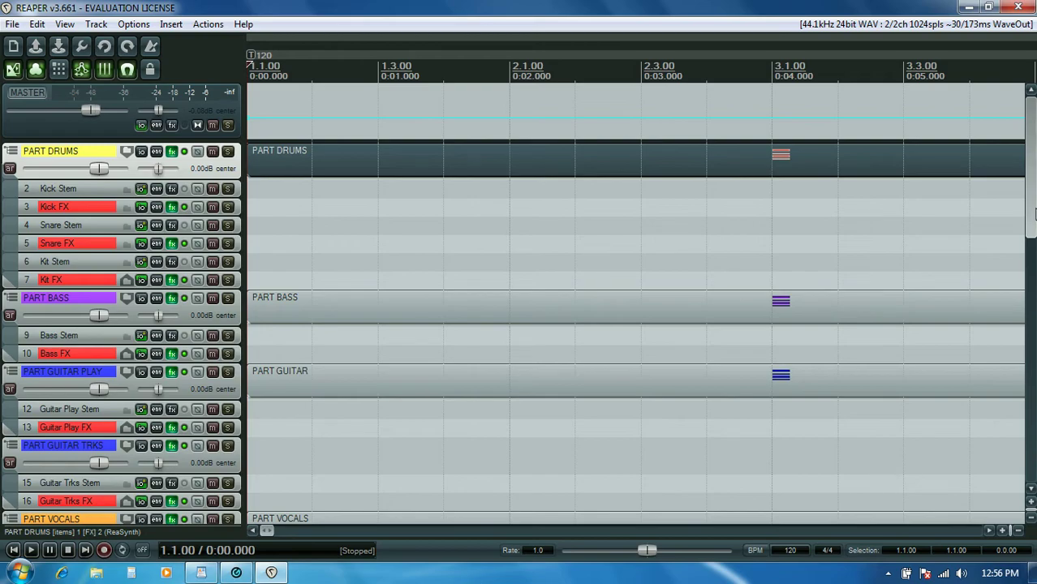
scroll(633, 324, "down", 5)
scroll(81, 308, "down", 2)
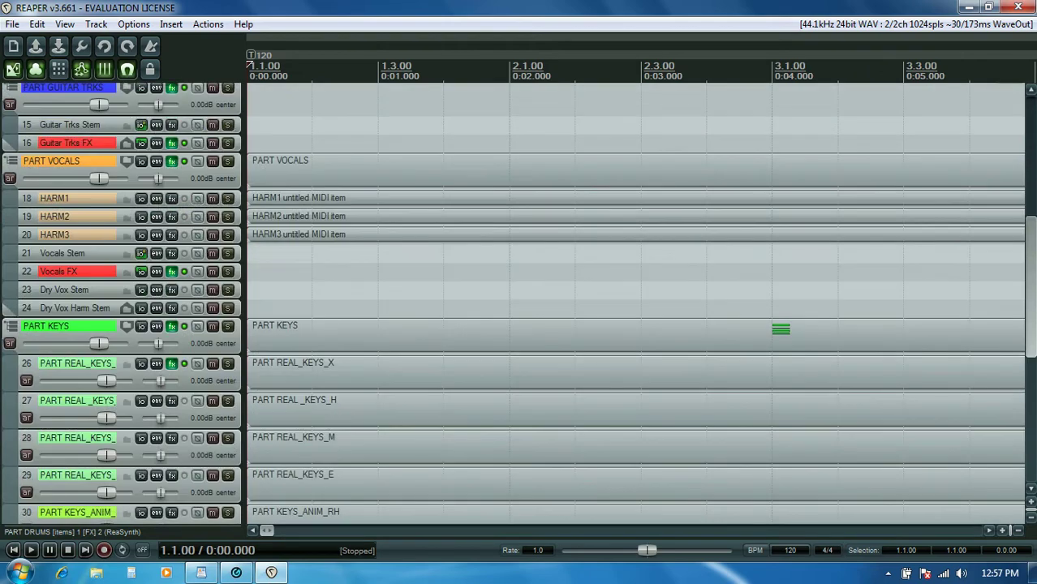
left_click(73, 310)
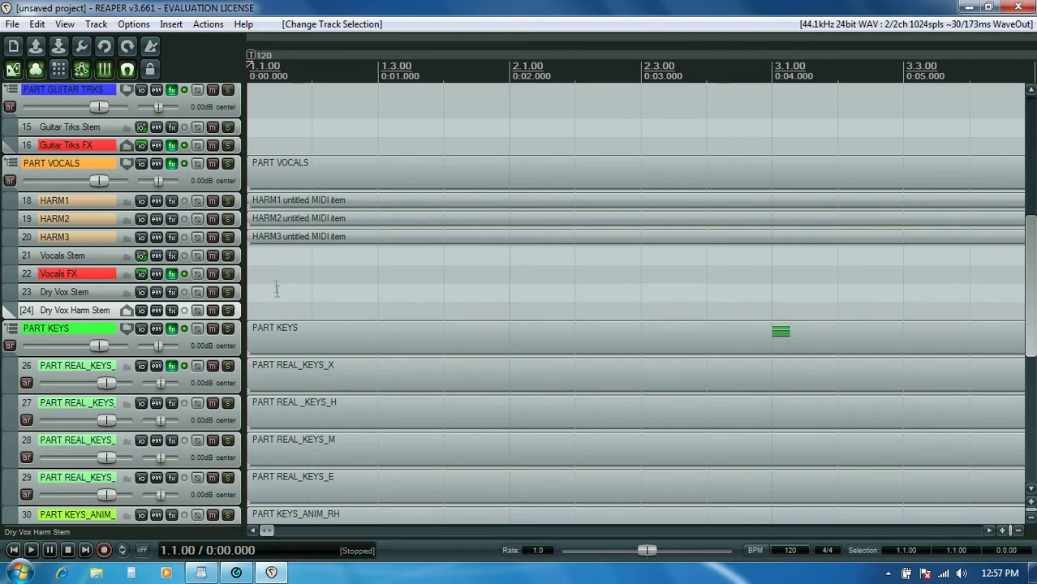
left_click_drag(1030, 317, 1030, 372)
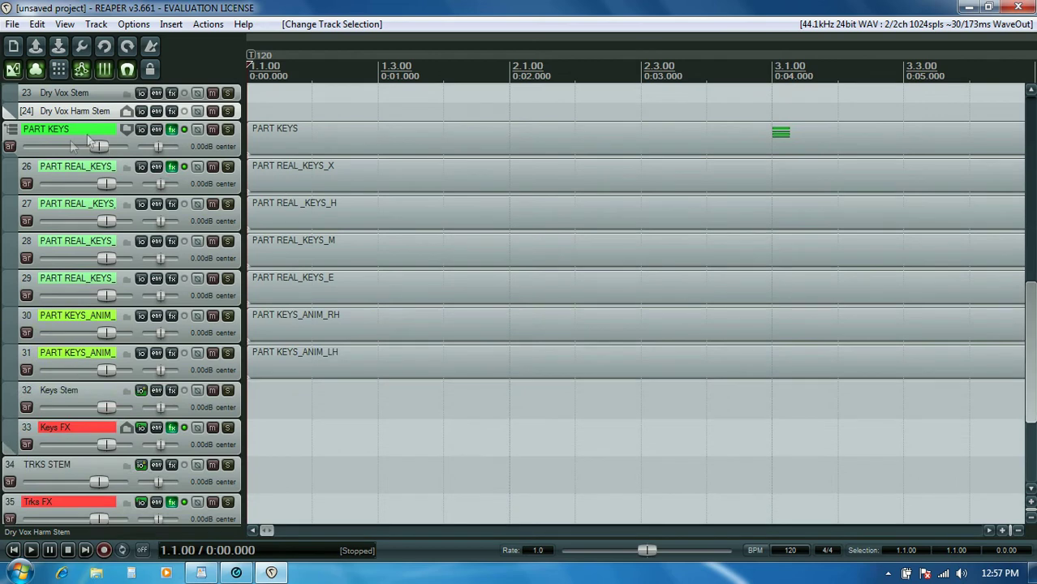
double_click(280, 138)
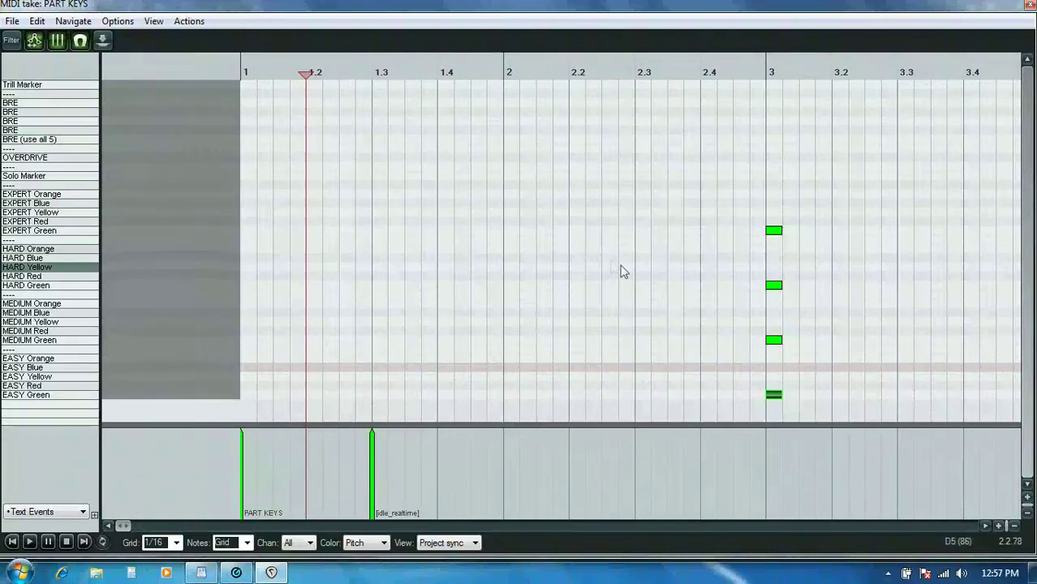
left_click(1030, 6)
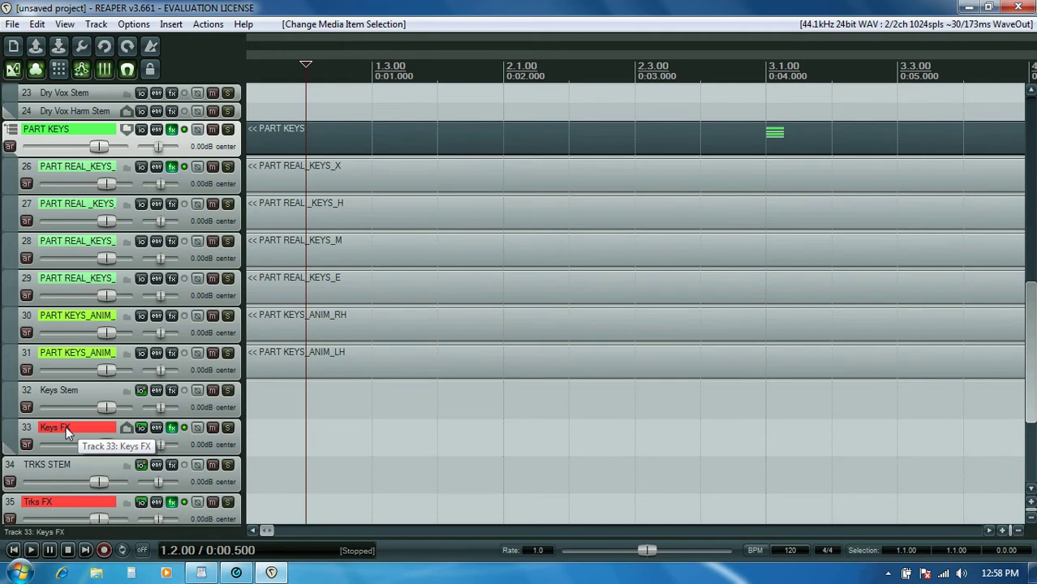
left_click(10, 131)
left_click(9, 132)
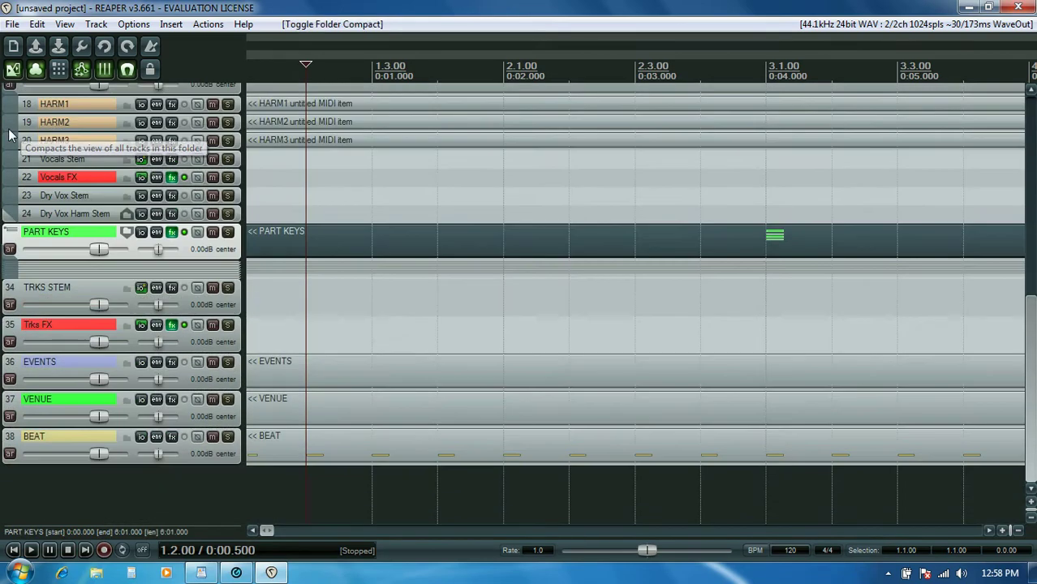
left_click(11, 233)
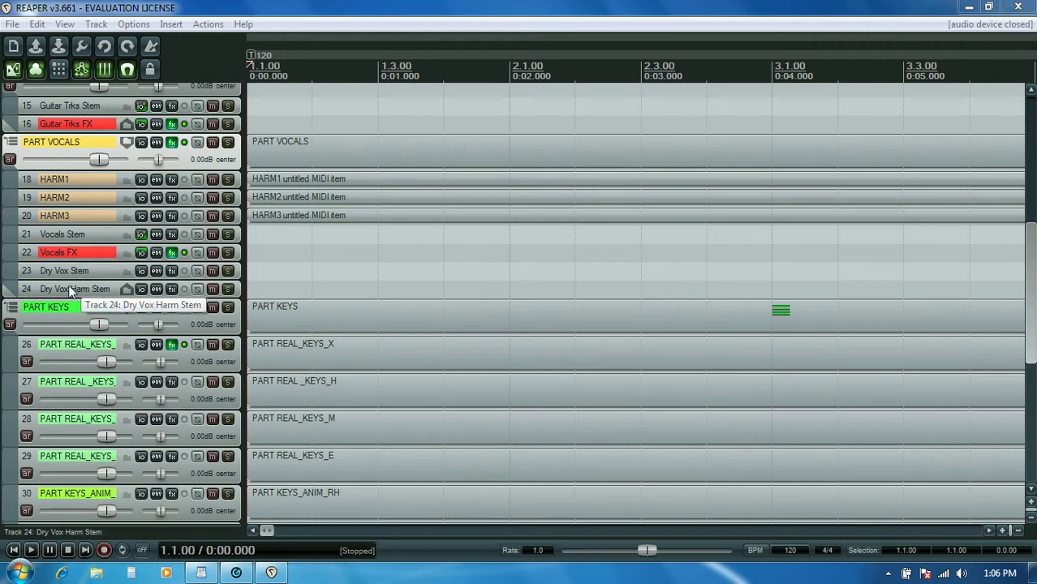
Save the PART VOCALS tracks with their items as track template 'RBN 2.0 Vox Track Template'.
right_click(62, 146)
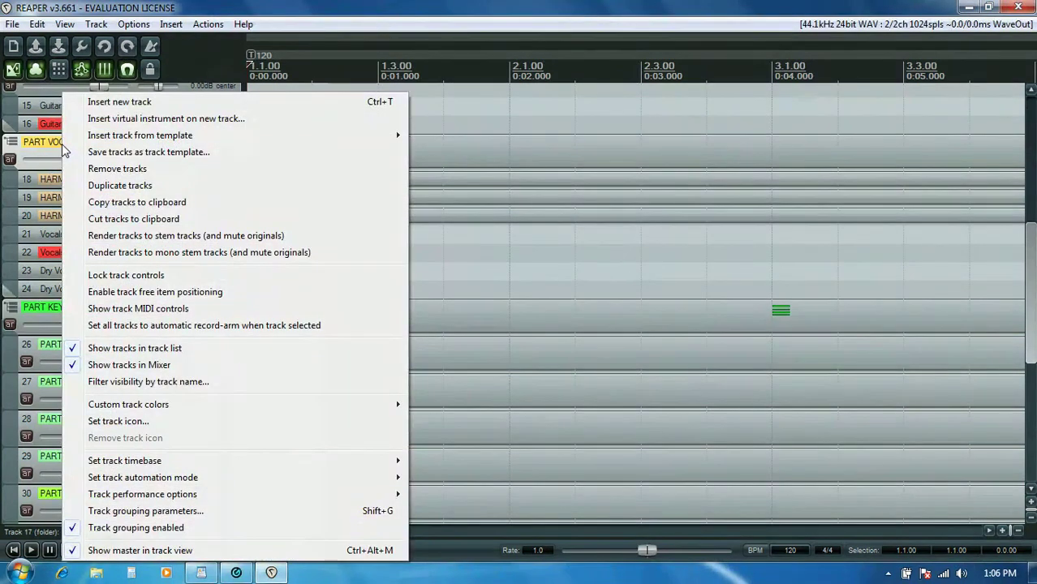
left_click(321, 154)
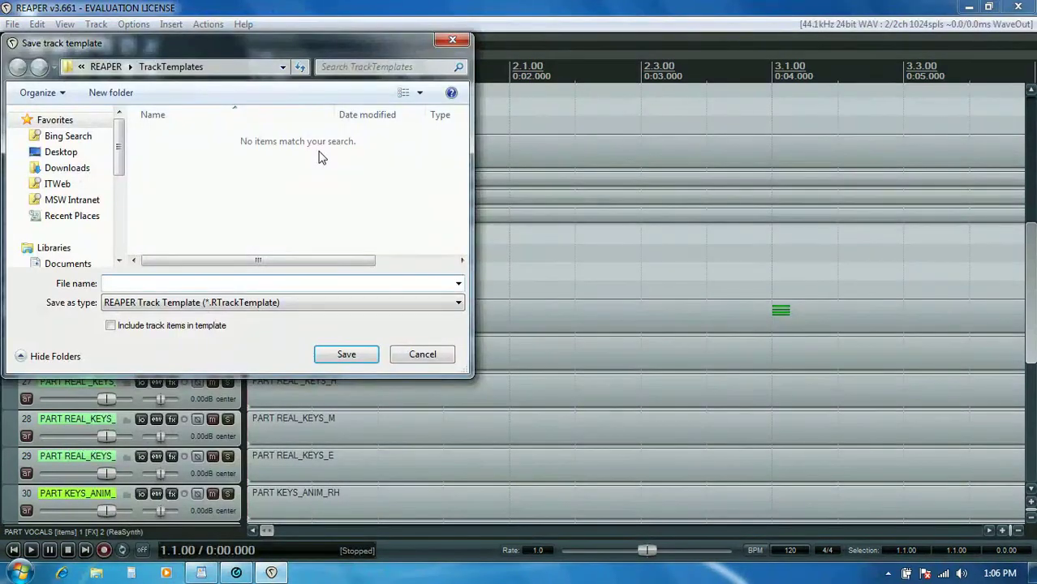
type("RBN 2.0 Vox Travkck Template")
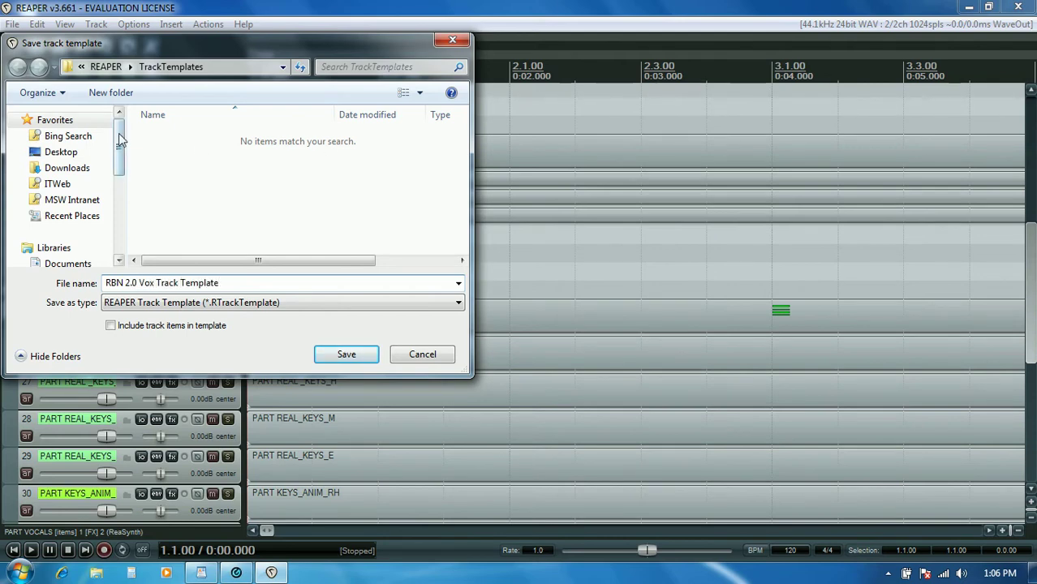
left_click(111, 327)
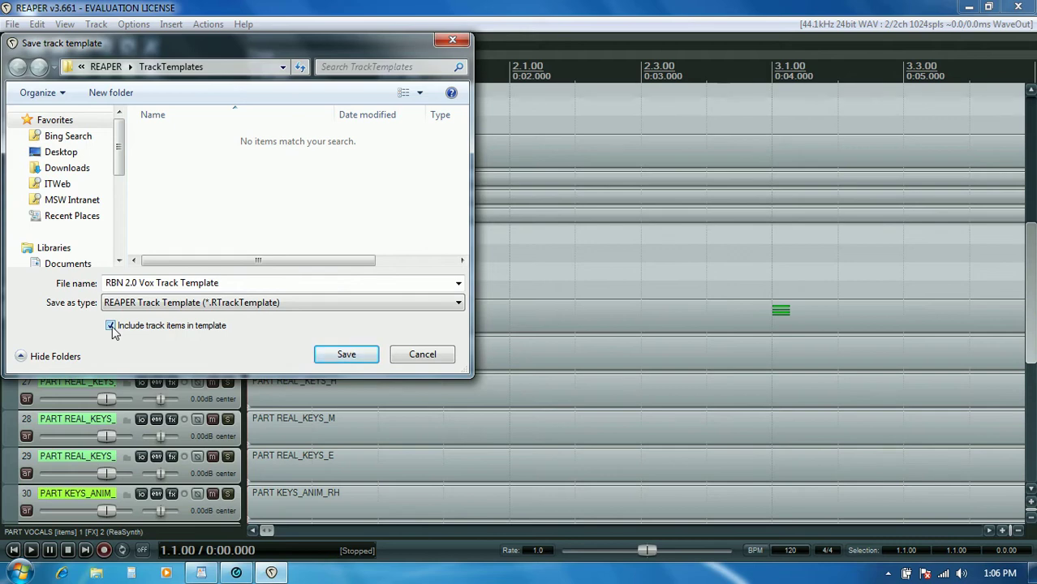
left_click(347, 355)
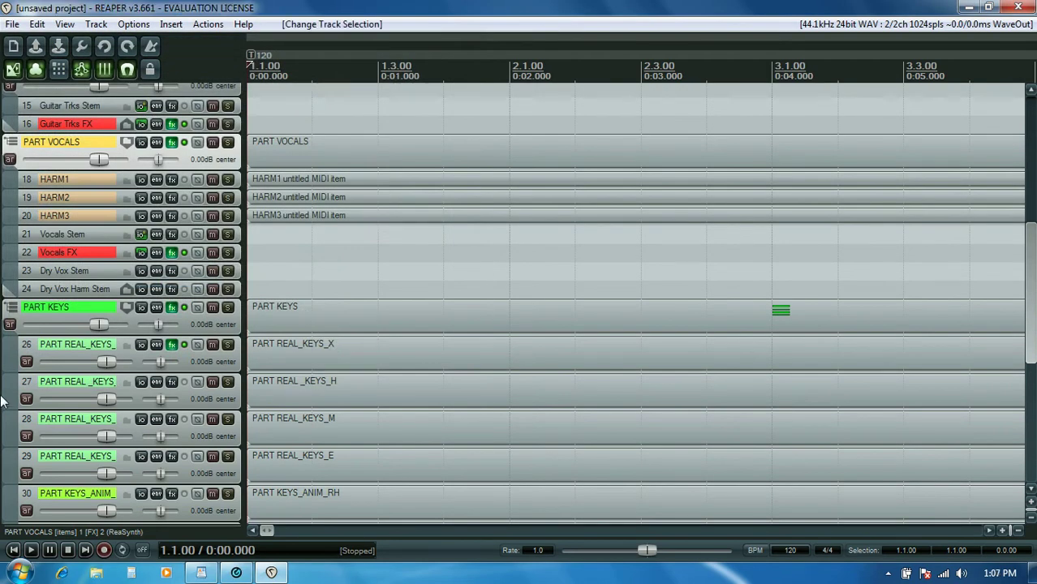
Save the PART KEYS tracks as 'RBN 2.0 Keys Track Template', then close the template project.
right_click(67, 306)
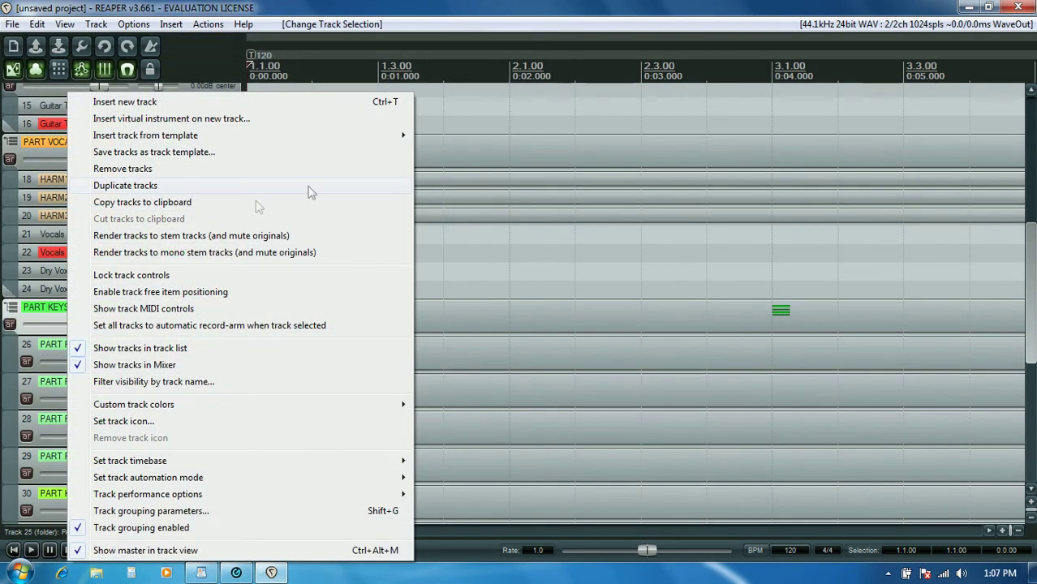
left_click(320, 151)
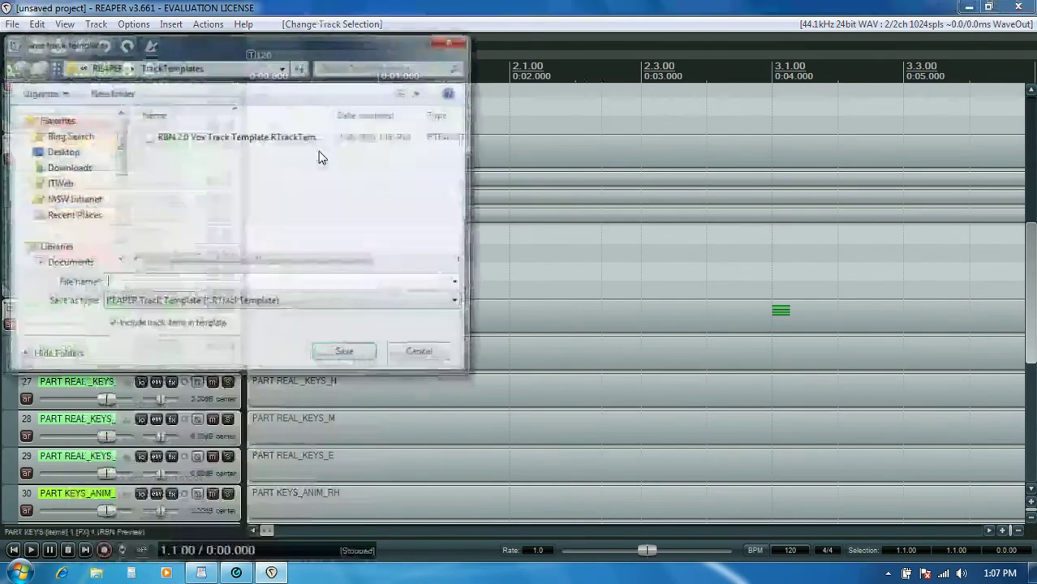
left_click(288, 138)
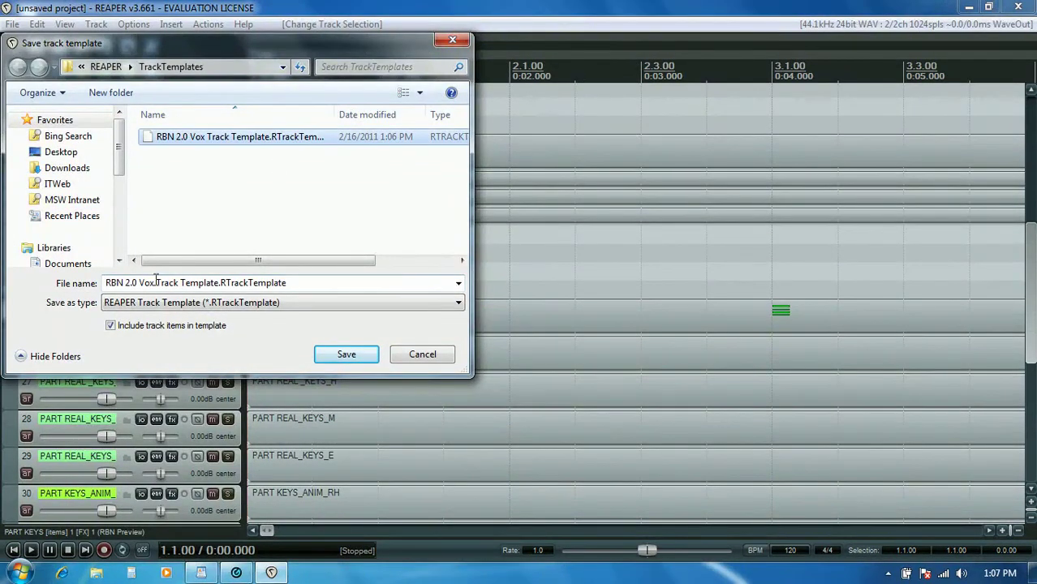
double_click(150, 282)
type("Keys")
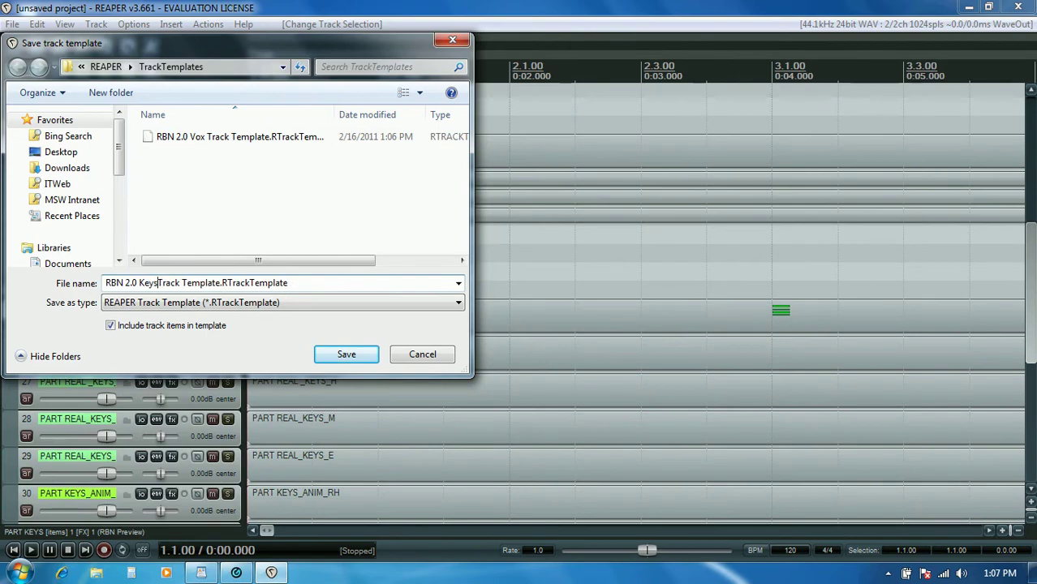
left_click(327, 354)
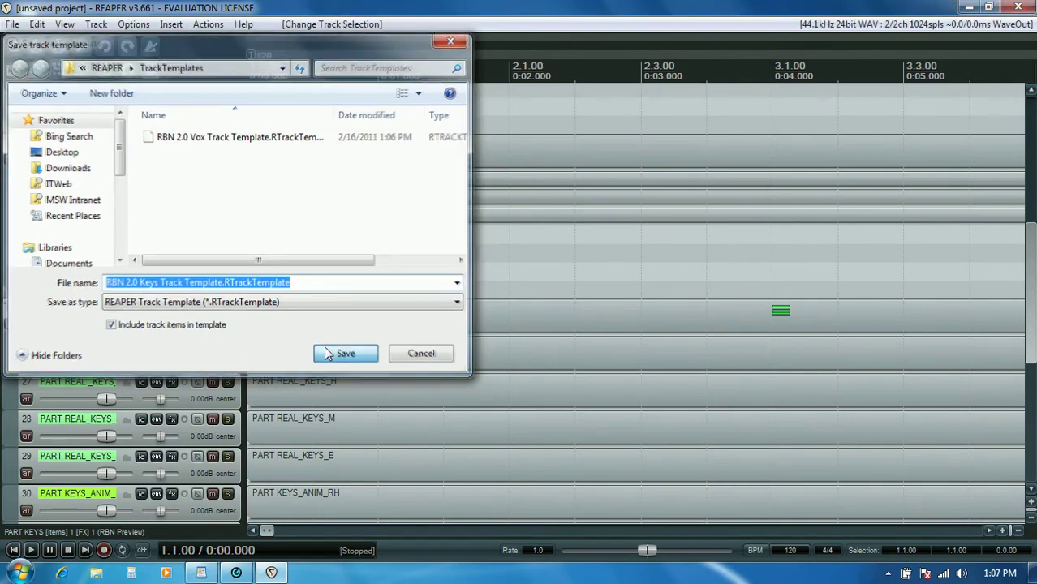
left_click(13, 25)
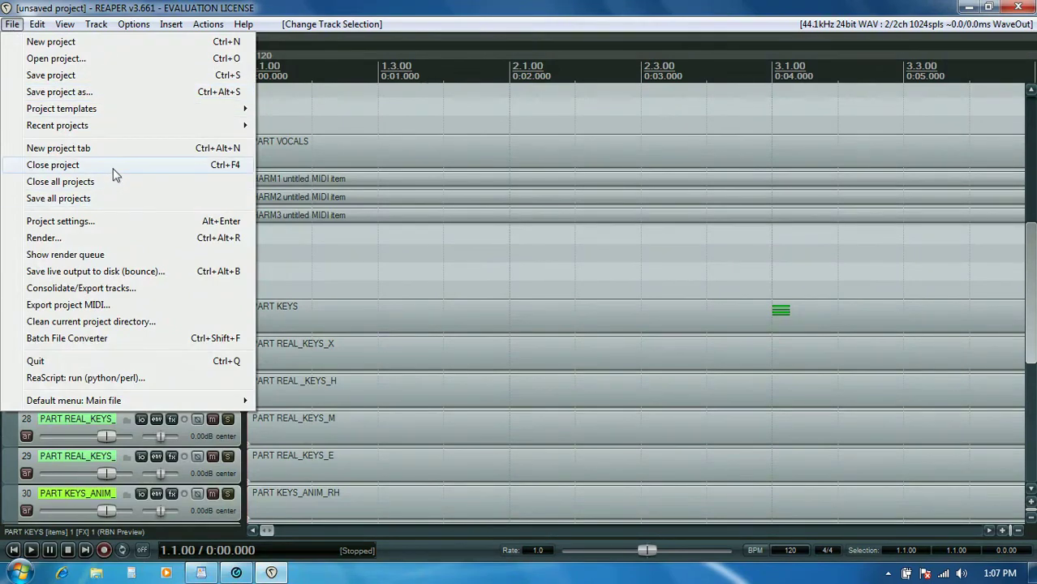
left_click(112, 166)
Discard the template project, reopen Happy People.RPP and select the dry vocal track.
left_click(532, 334)
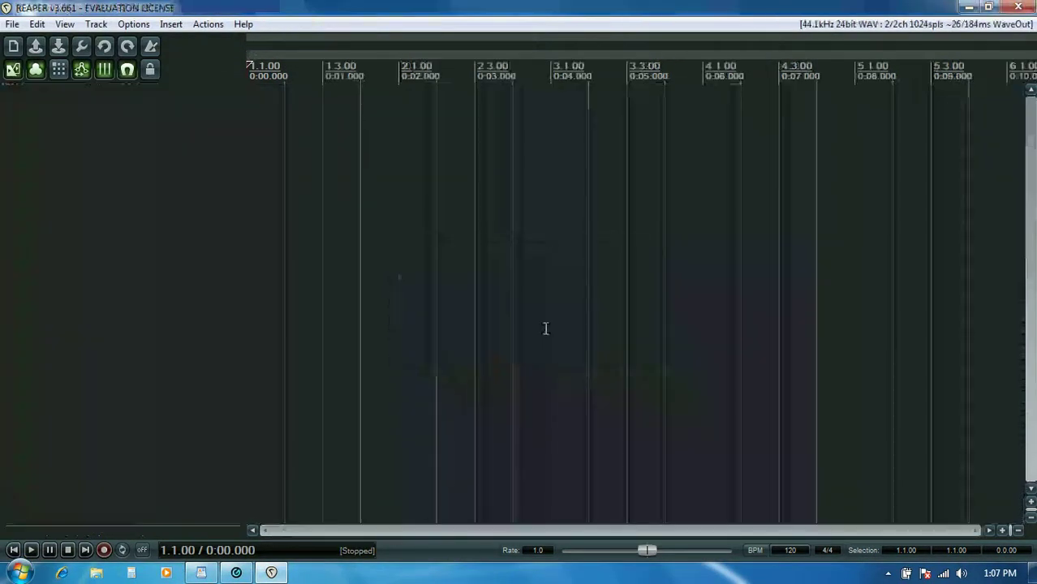
left_click(12, 24)
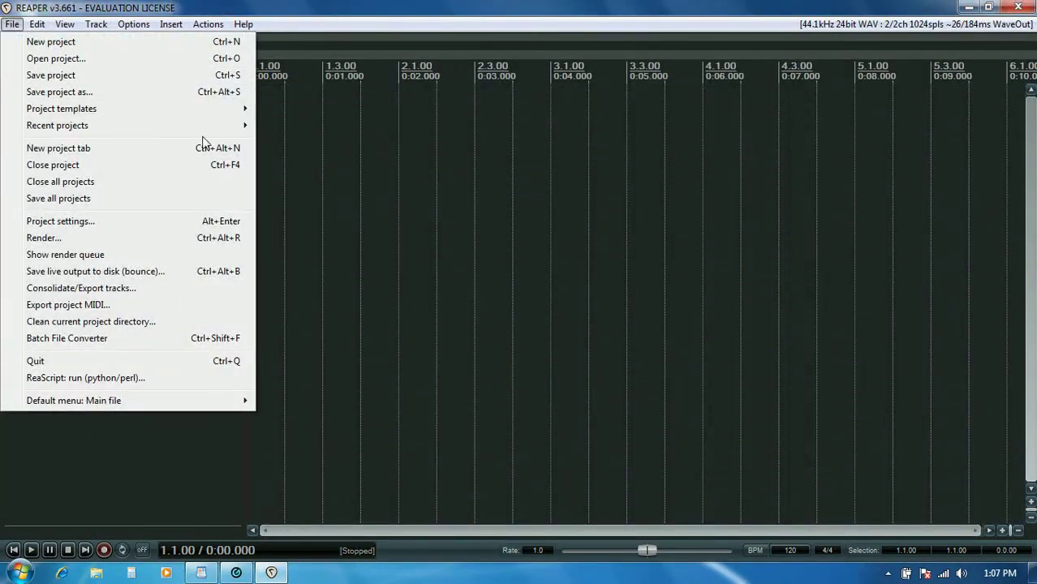
mouse_move(204, 129)
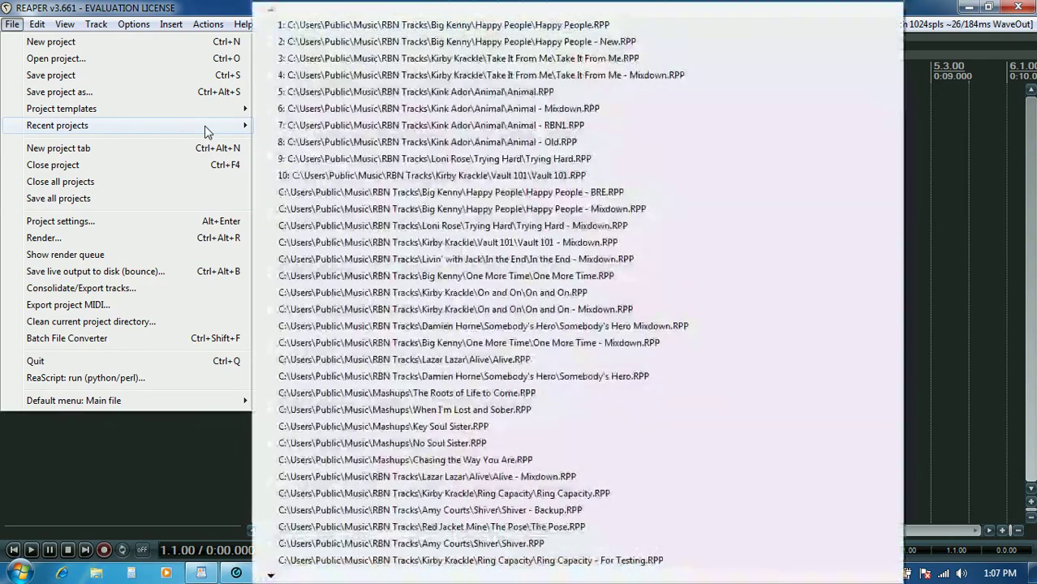
left_click(324, 24)
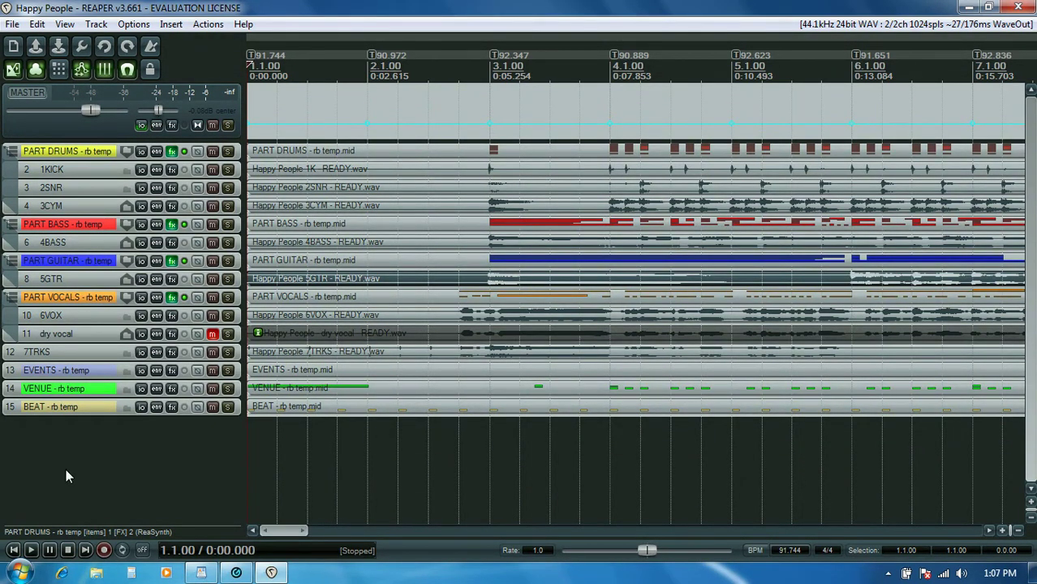
left_click(53, 333)
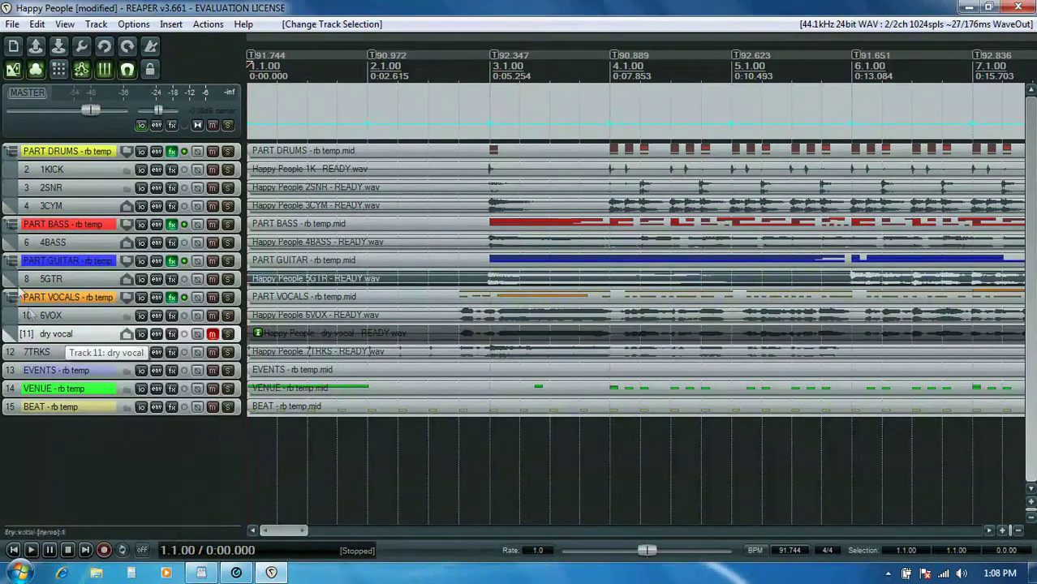
Insert the RBN 2.0 Vox Track Template below dry vocal, then collapse and mute PART VOCALS.
right_click(59, 335)
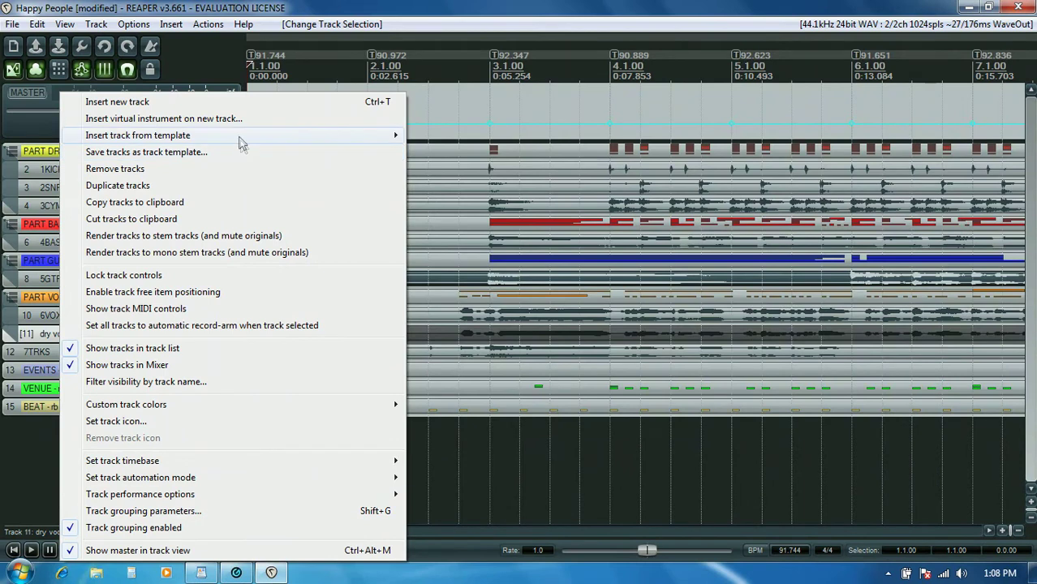
mouse_move(241, 143)
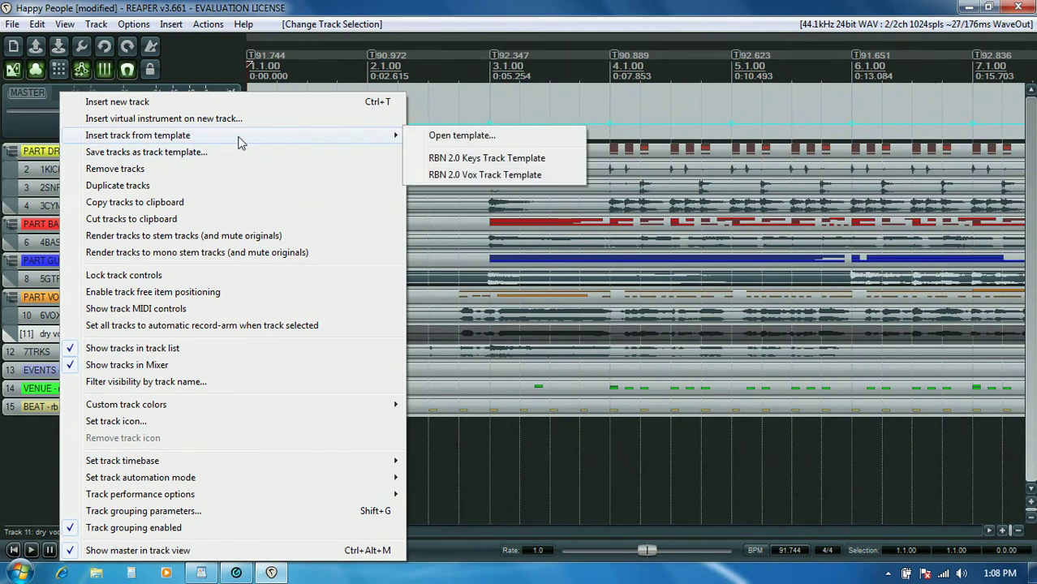
left_click(434, 176)
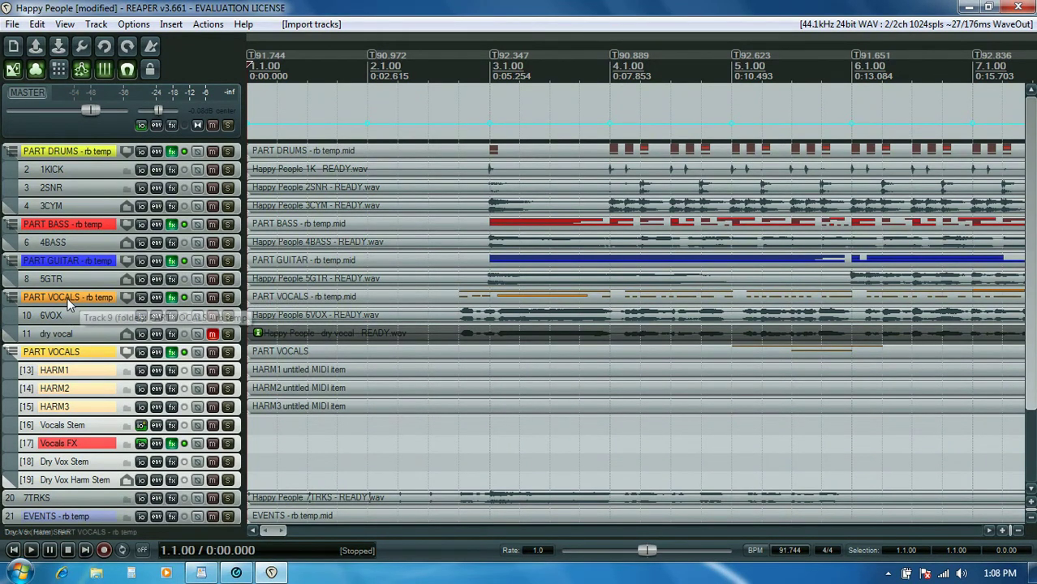
left_click(12, 353)
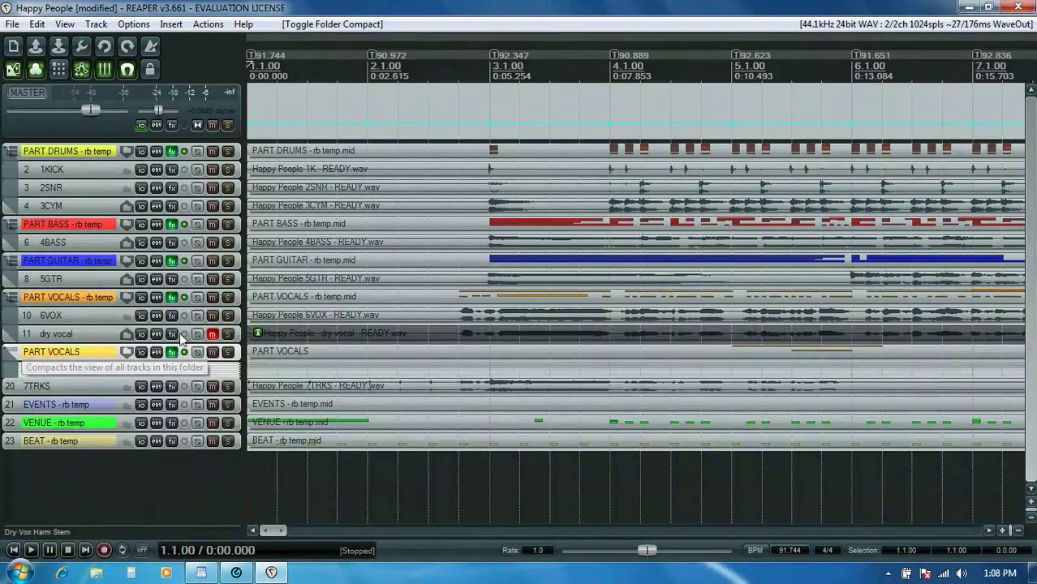
left_click(212, 354)
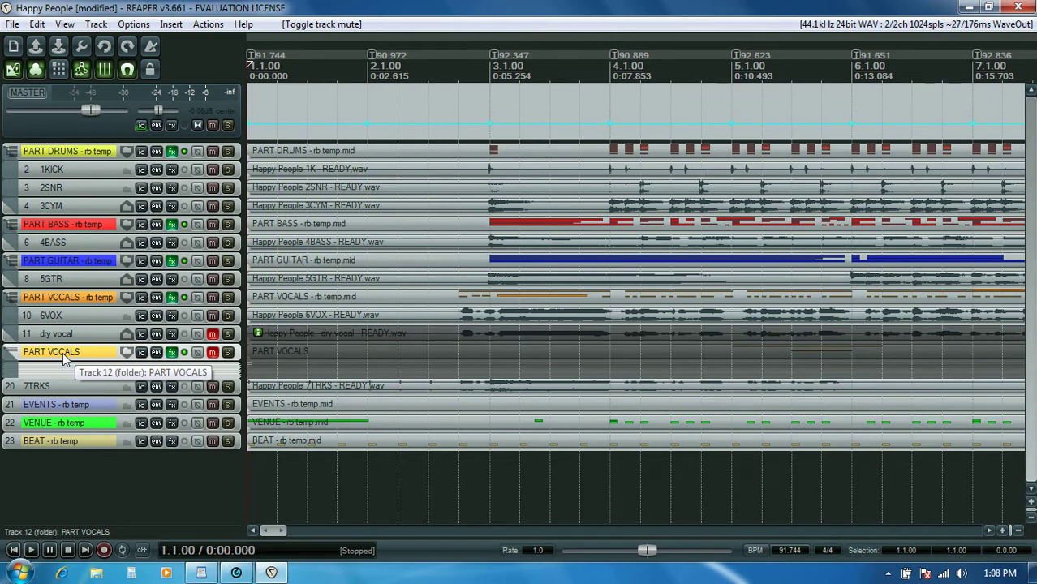
left_click(65, 281)
Insert the RBN 3.0 Keys Track Template after the 5GTR track.
right_click(66, 280)
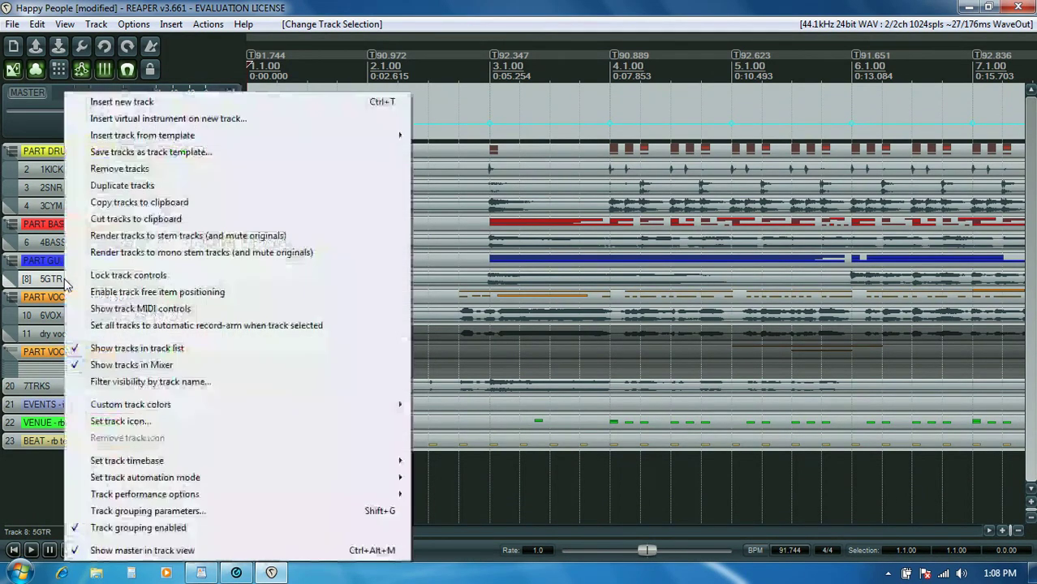
mouse_move(363, 134)
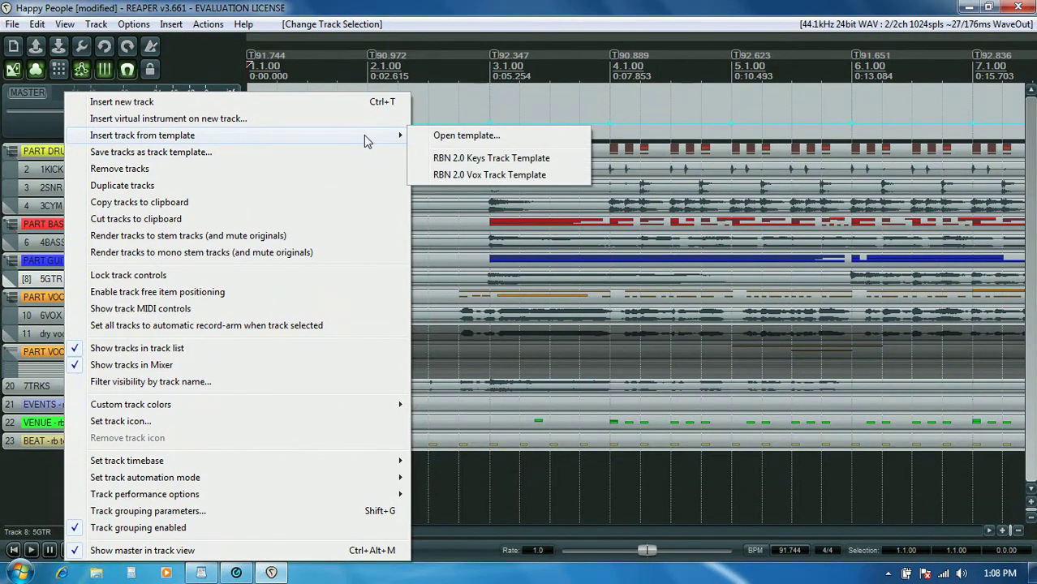
left_click(452, 160)
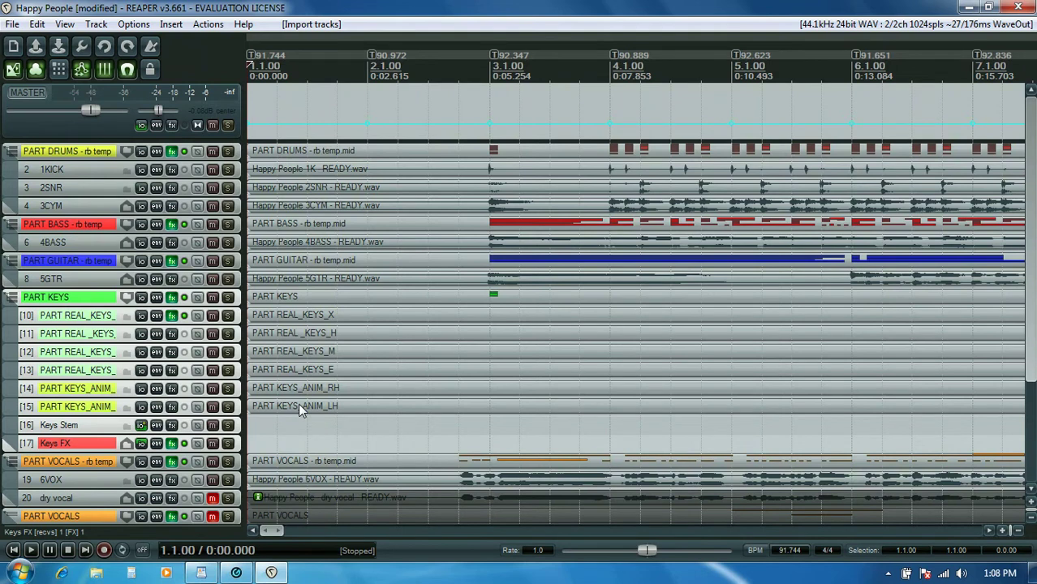
double_click(282, 296)
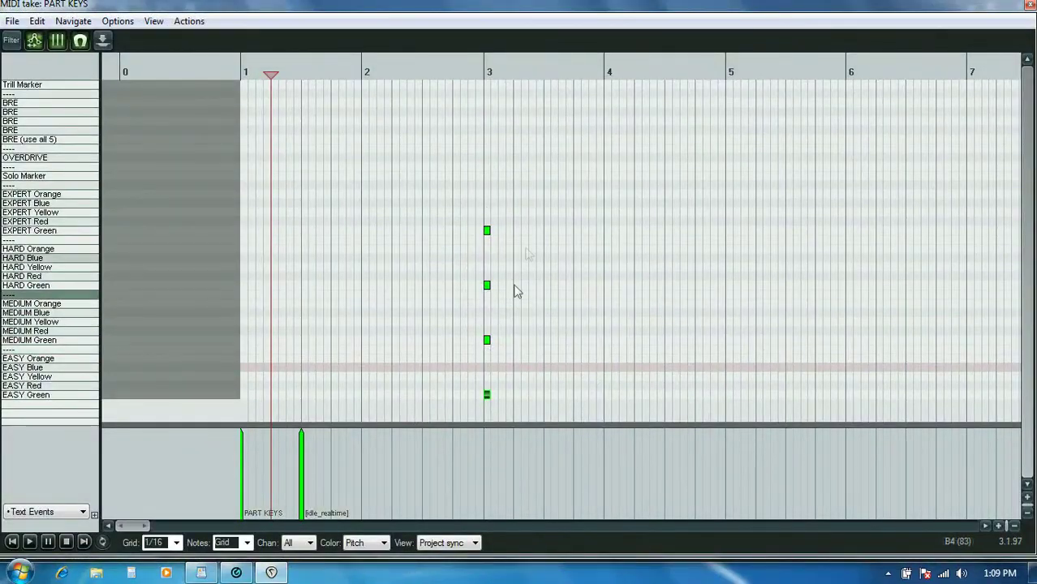
left_click(1028, 6)
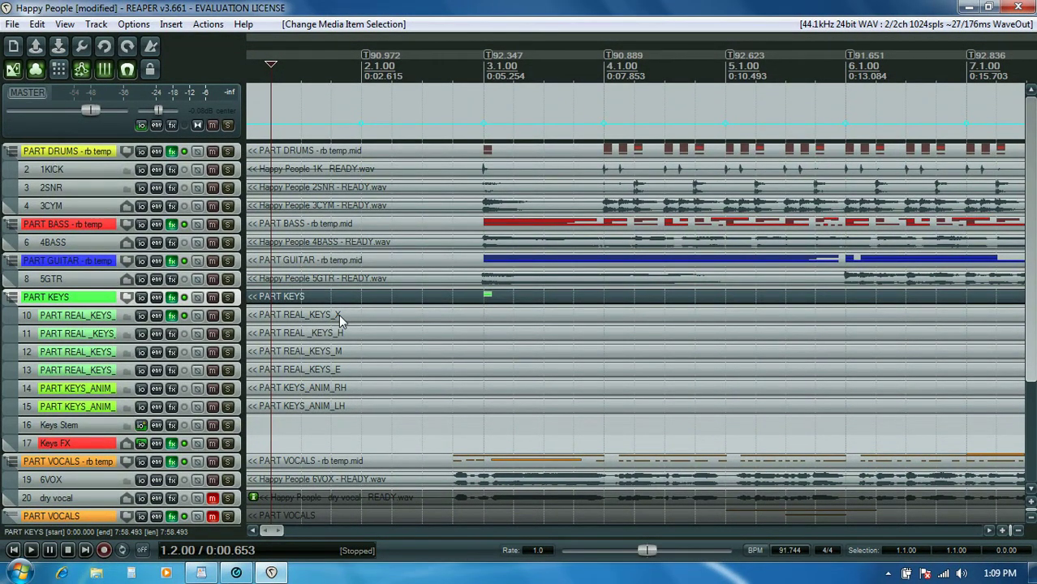
double_click(338, 314)
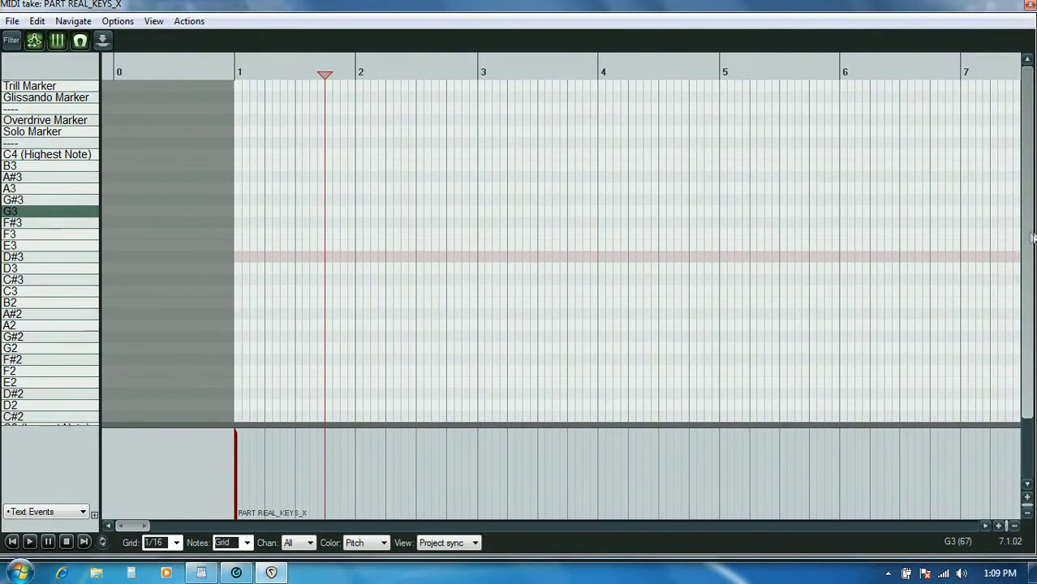
left_click_drag(1031, 238, 1030, 270)
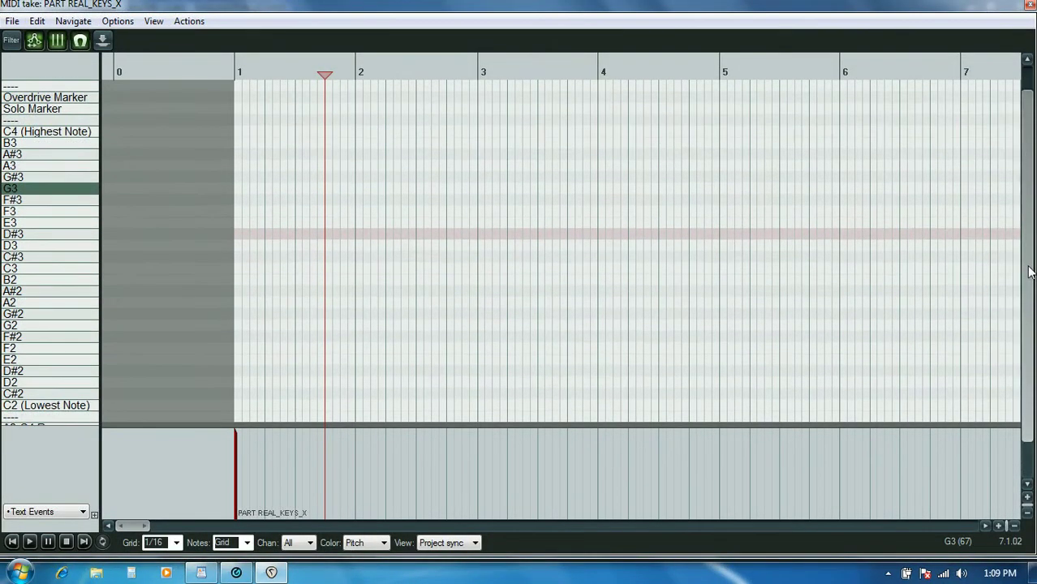
left_click(1029, 6)
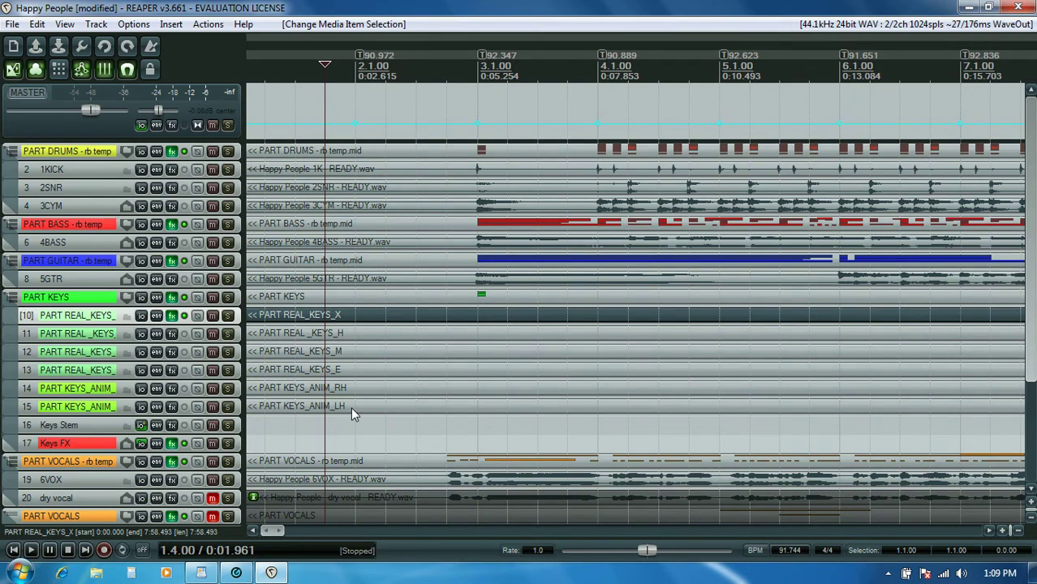
Collapse and mute the PART KEYS folder, then select the EVENTS MIDI item.
left_click(12, 299)
left_click(12, 298)
left_click(212, 298)
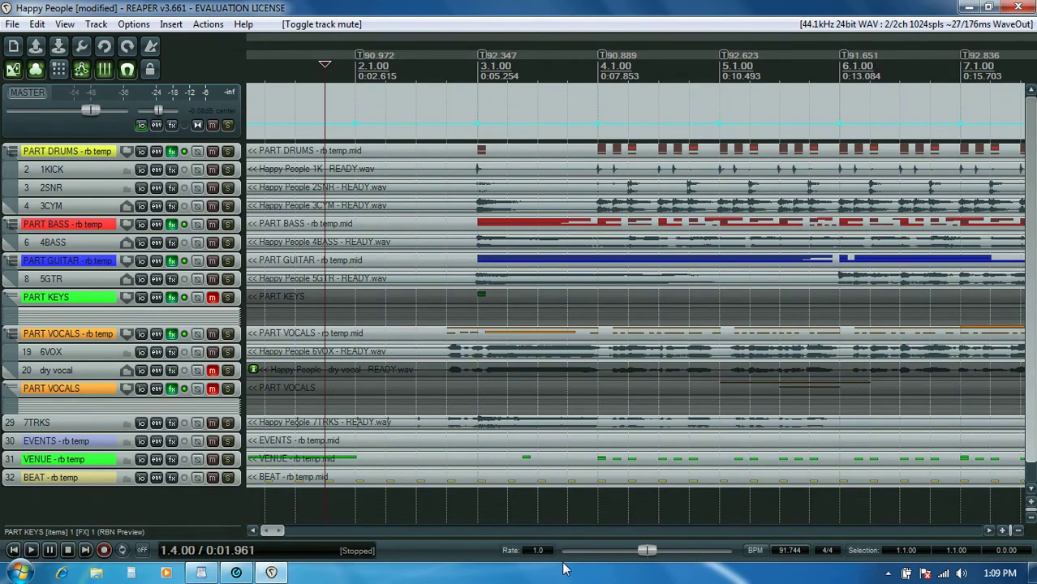
scroll(1028, 410, "down", 1)
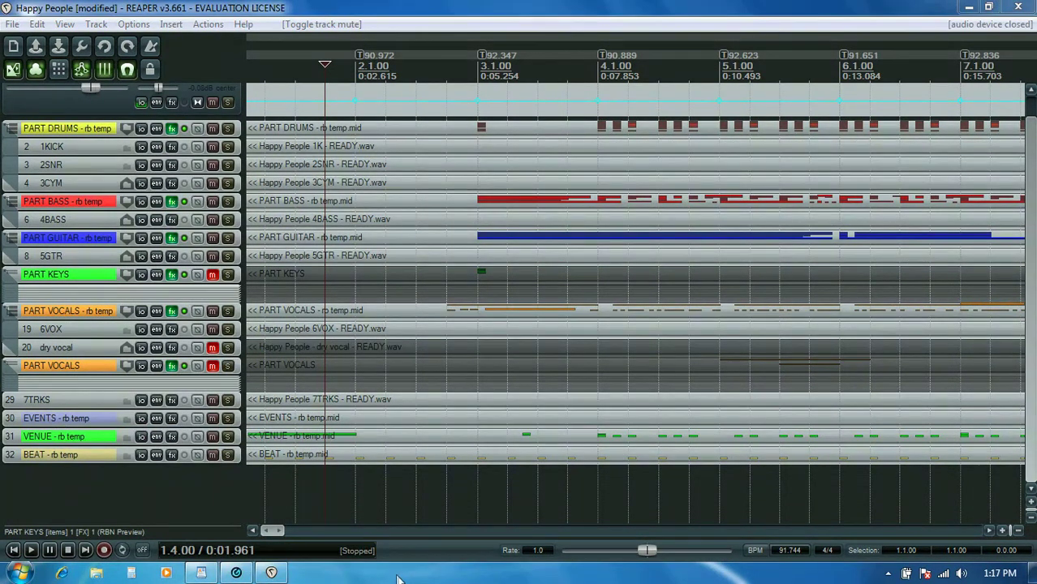
left_click(260, 418)
In the EVENTS item's MIDI editor, drag the [crowd_realtime] text event to beat 1.3.
double_click(260, 418)
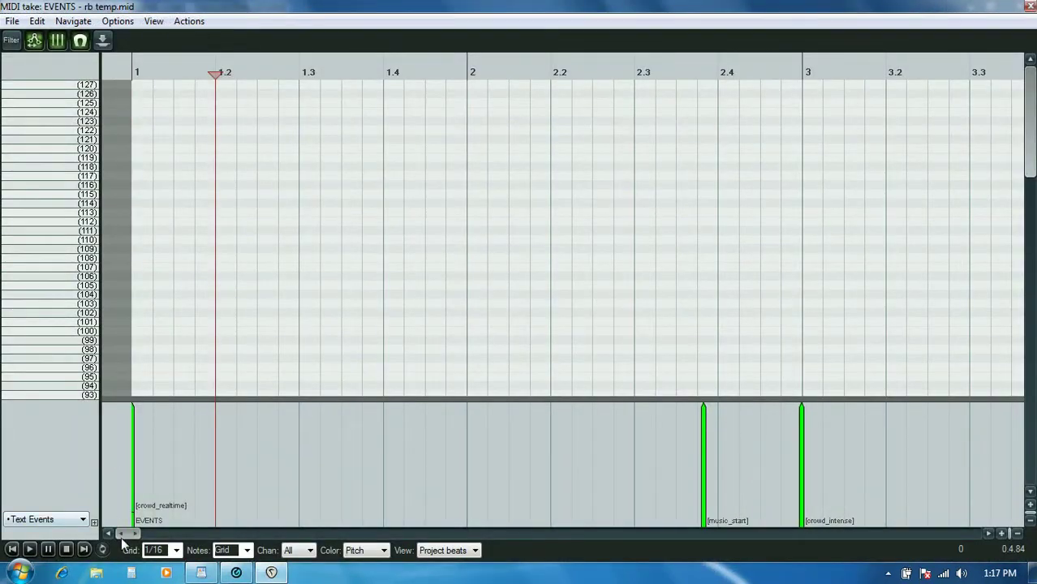
mouse_move(124, 531)
left_mouse_down()
mouse_move(491, 479)
mouse_move(938, 511)
mouse_move(308, 523)
mouse_move(126, 539)
mouse_move(116, 550)
left_mouse_up()
left_click(134, 448)
left_click_drag(133, 454, 304, 457)
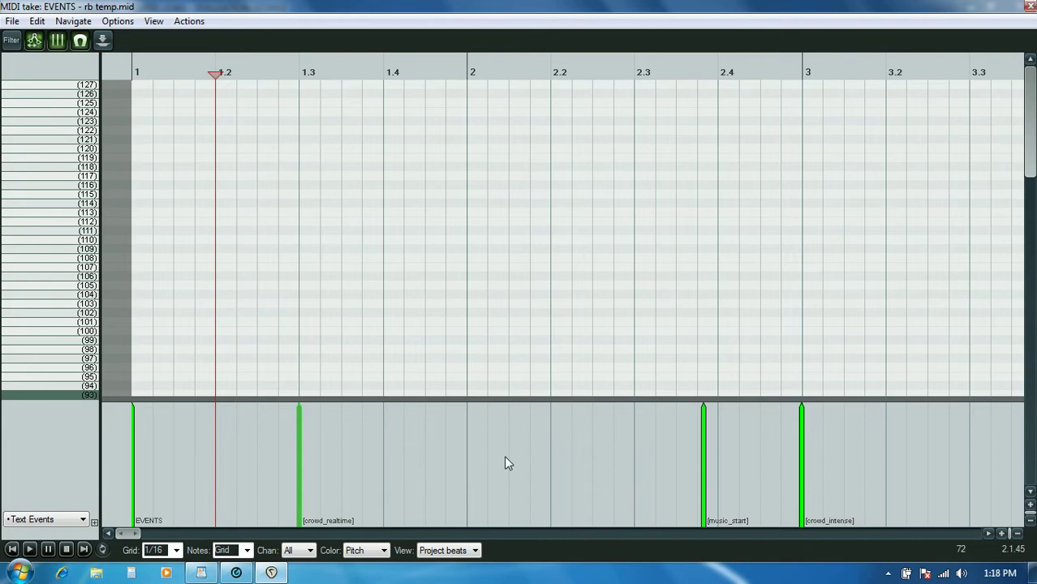
double_click(428, 453)
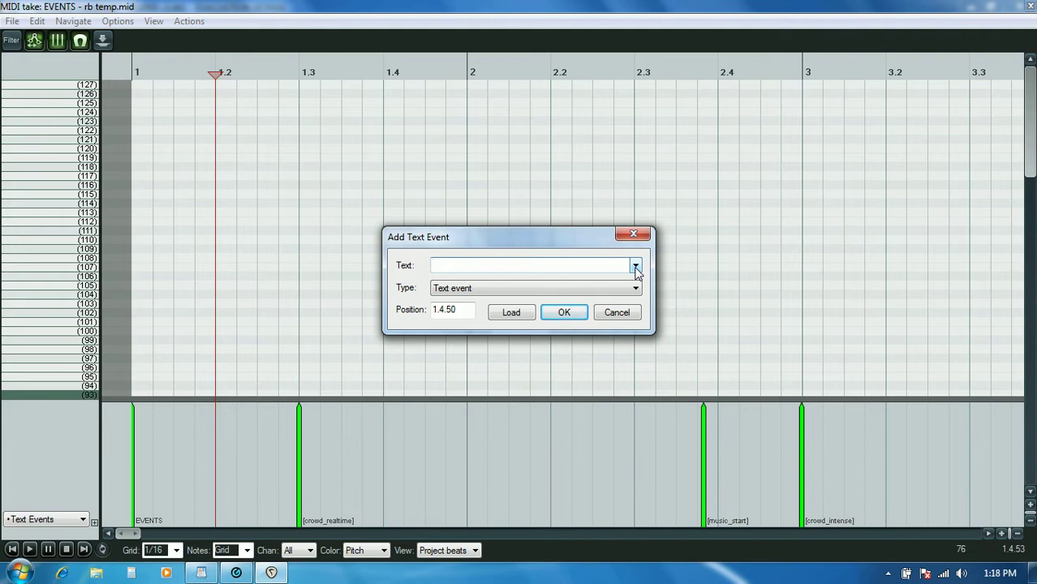
For the new text event at 1.4.50, browse the preset names, then choose loading from a text file.
left_click(635, 267)
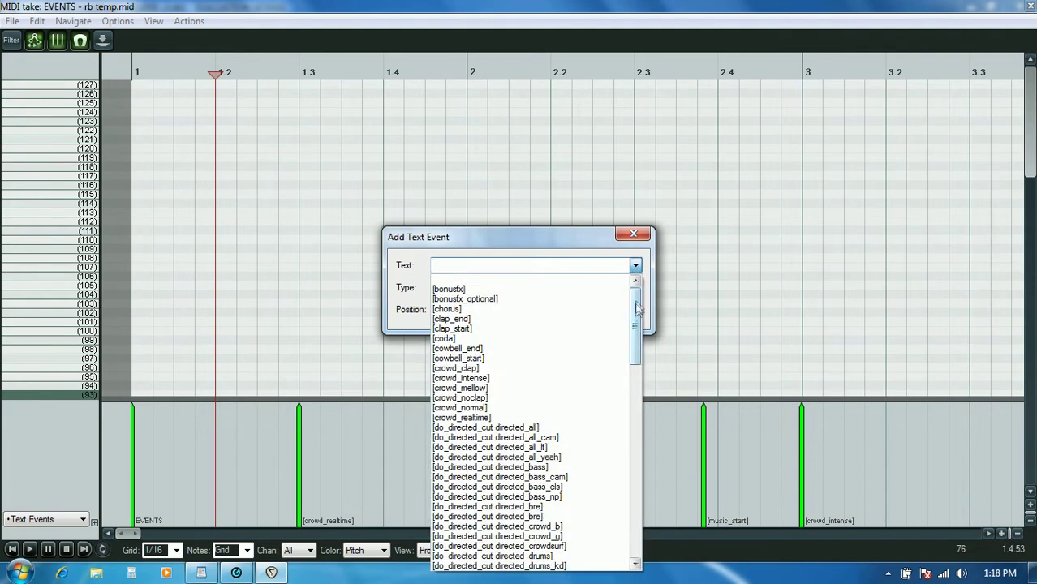
left_click_drag(637, 306, 556, 243)
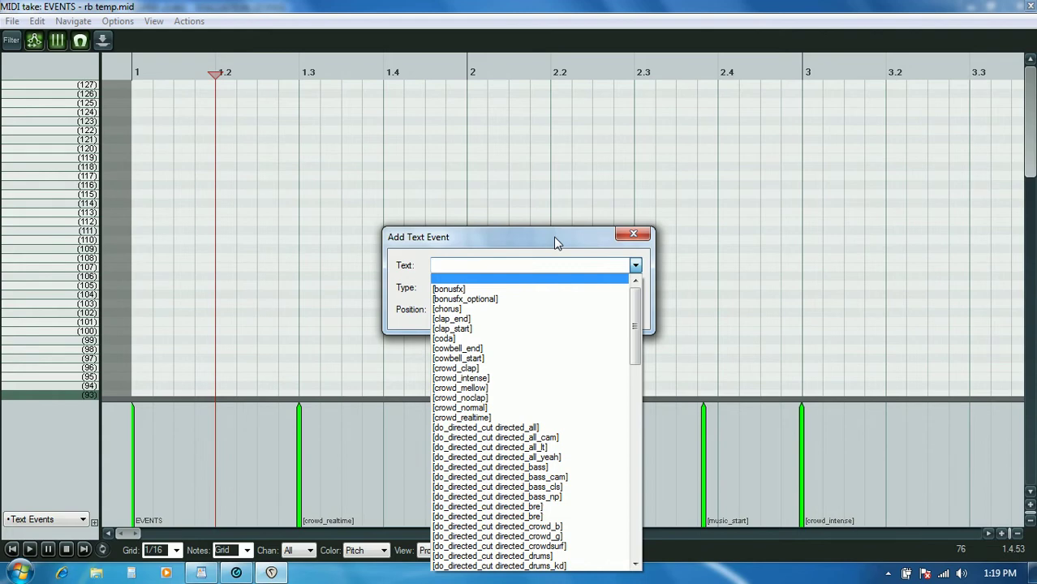
left_click(557, 242)
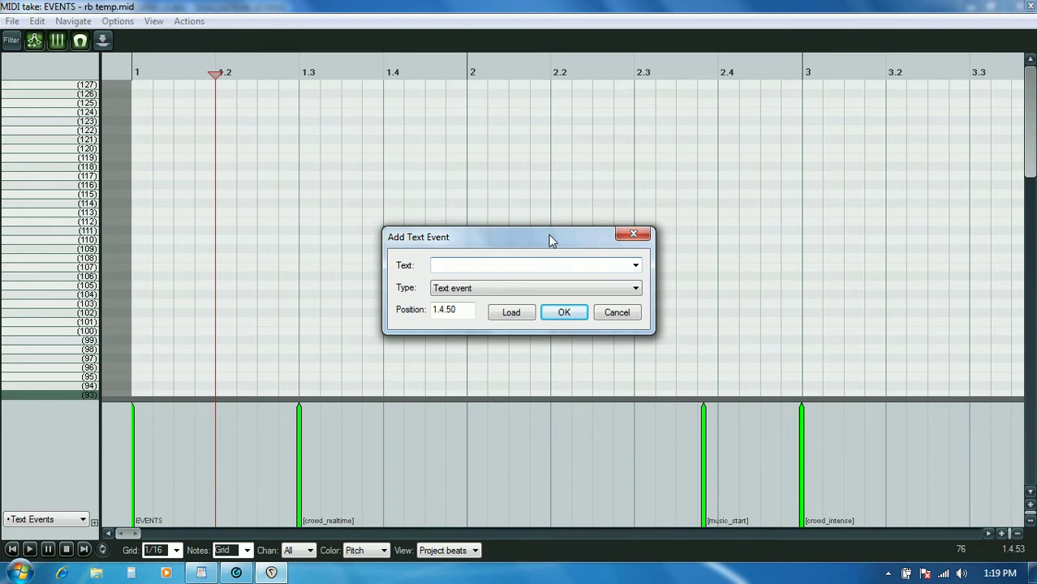
left_click(635, 266)
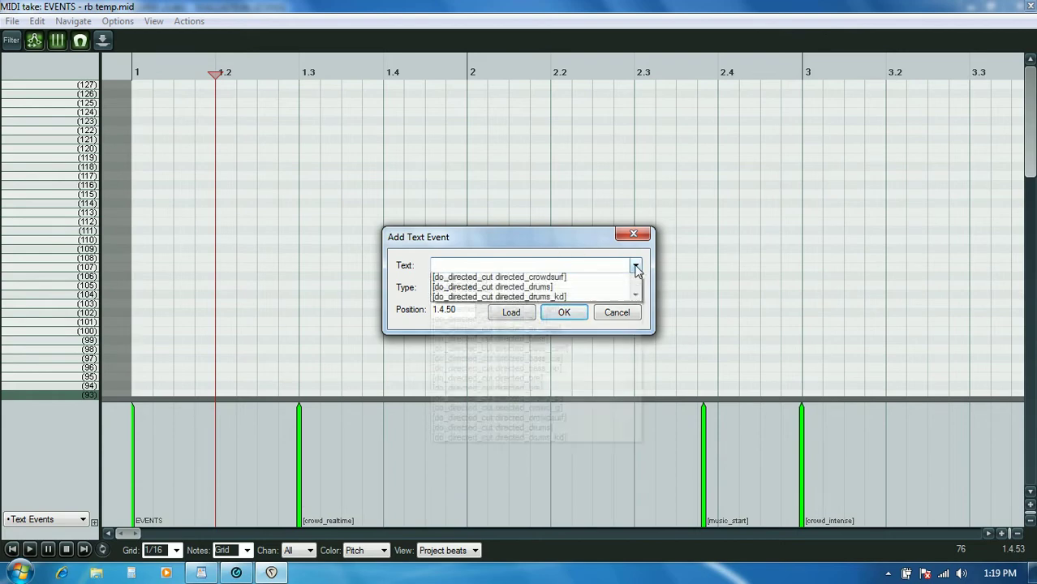
left_click_drag(632, 307, 624, 241)
left_click(625, 241)
left_click(510, 311)
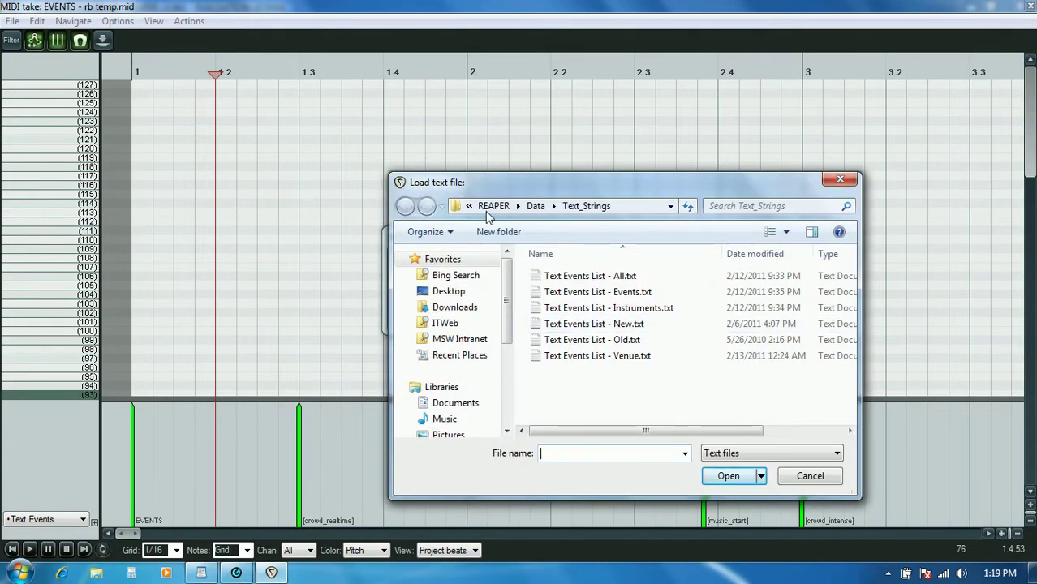
Browse to the AppData > Roaming > REAPER > Data > Text_Strings folder.
left_click(490, 207)
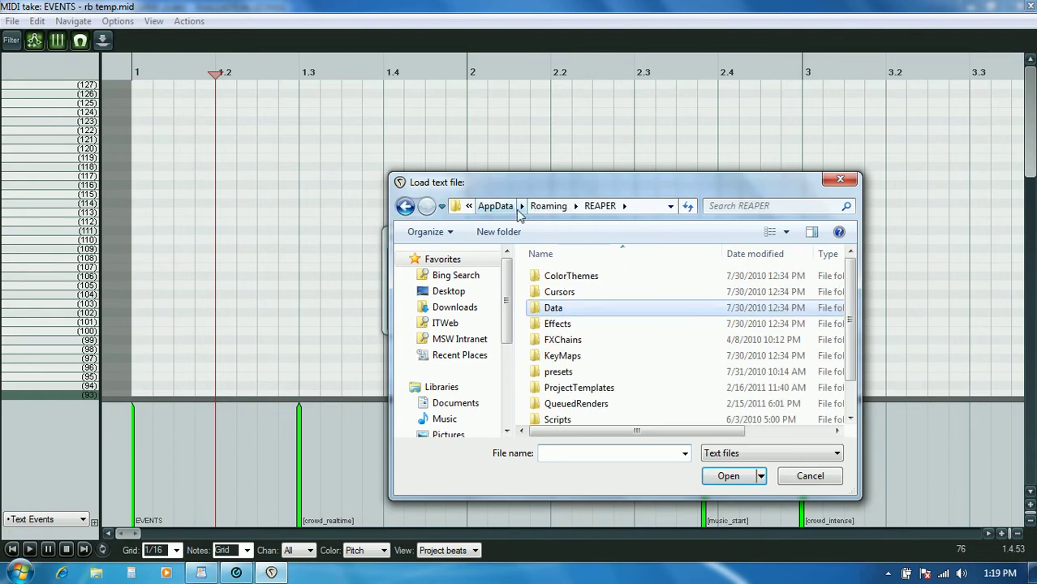
left_click(490, 207)
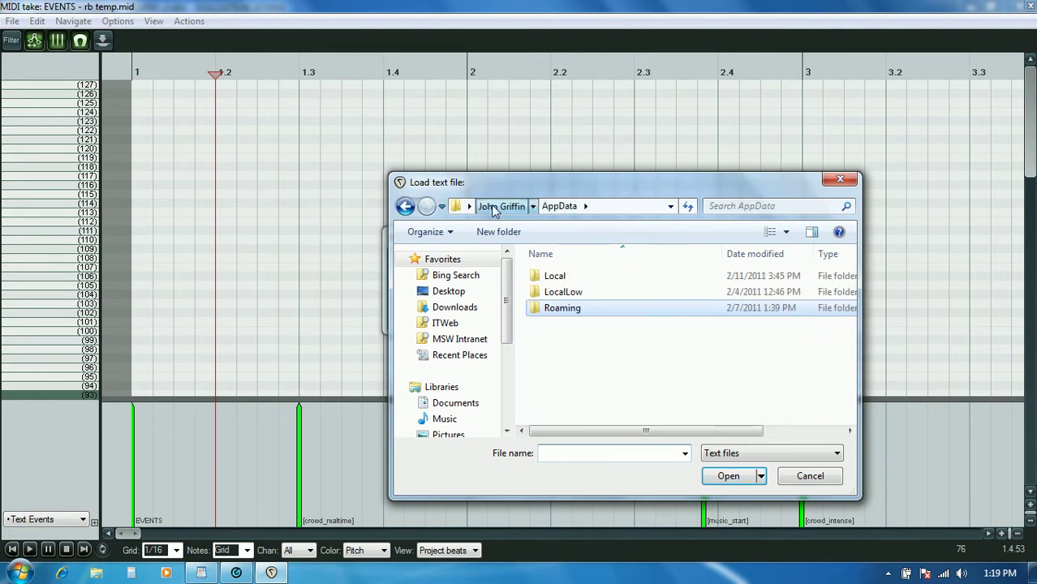
left_click(491, 207)
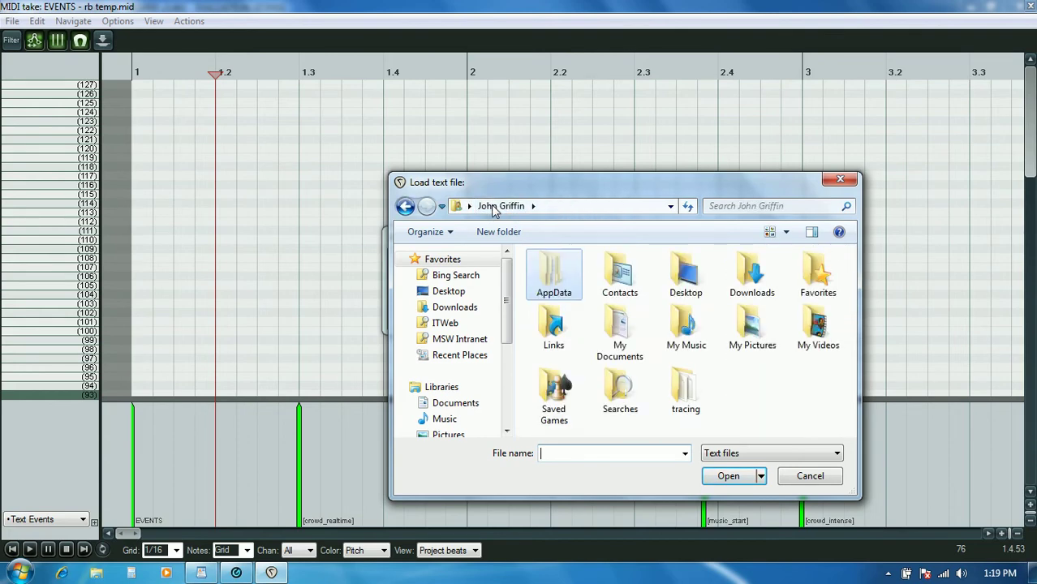
double_click(548, 276)
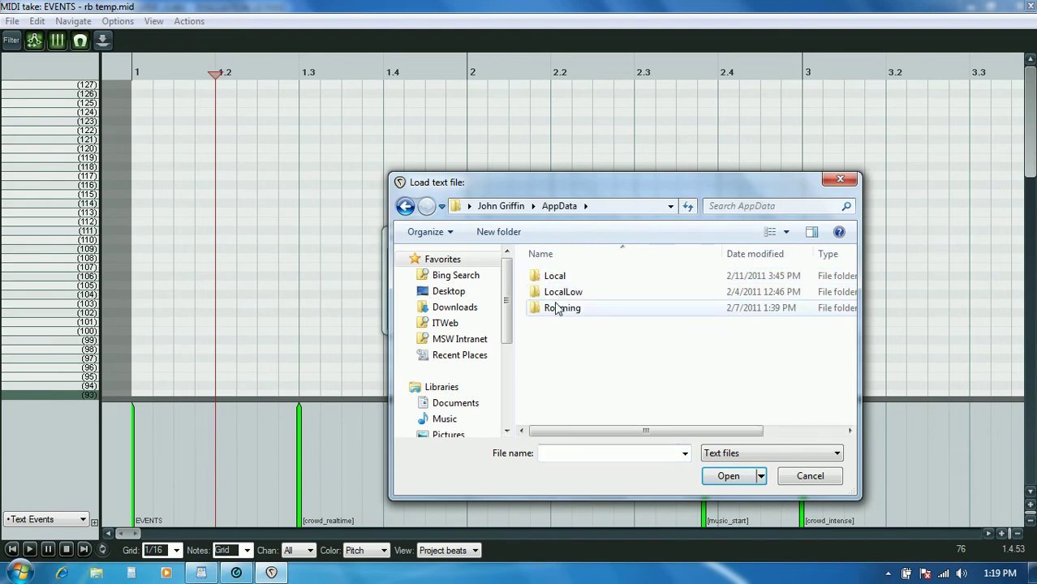
double_click(557, 309)
scroll(852, 363, "down", 3)
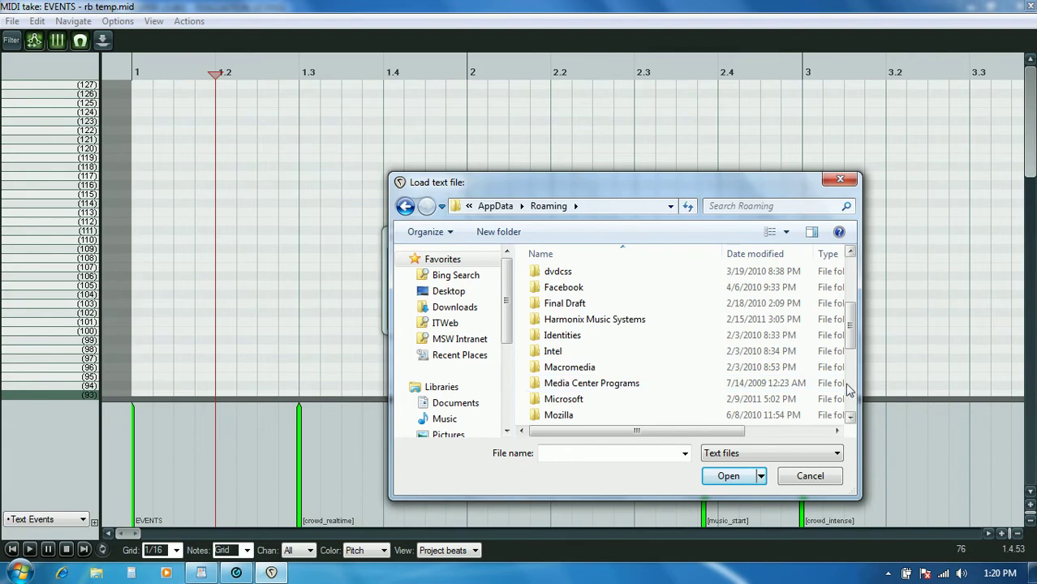
scroll(799, 376, "down", 4)
double_click(592, 334)
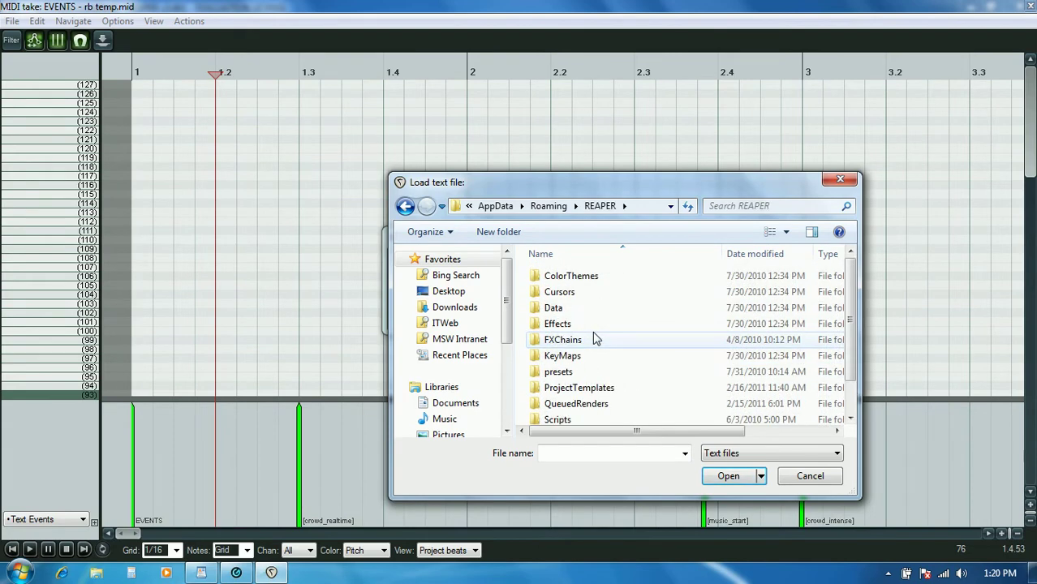
scroll(560, 325, "down", 1)
double_click(568, 276)
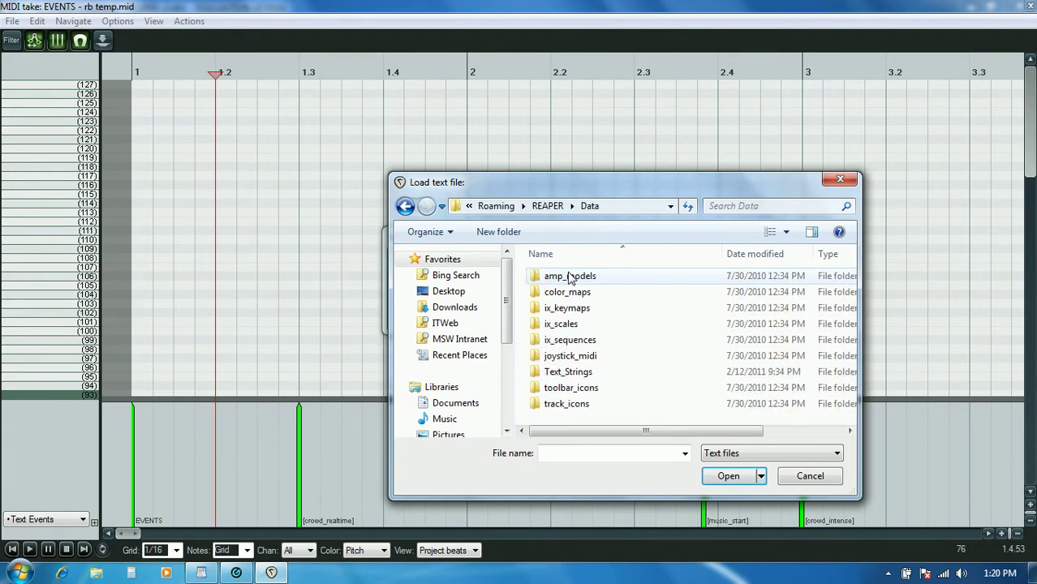
double_click(569, 372)
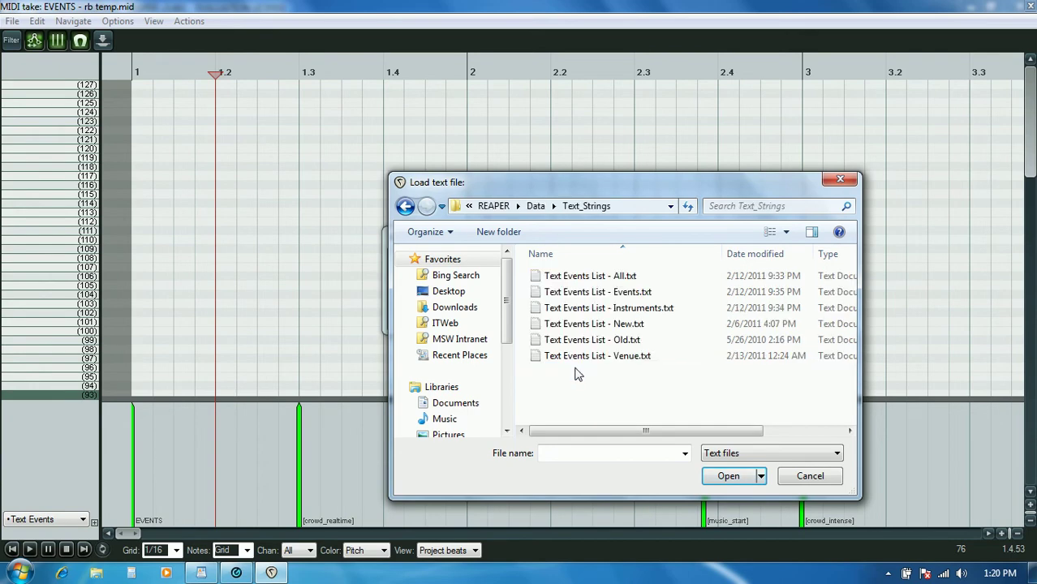
Load Text Events List - Events.txt as the list of event names.
left_click(619, 342)
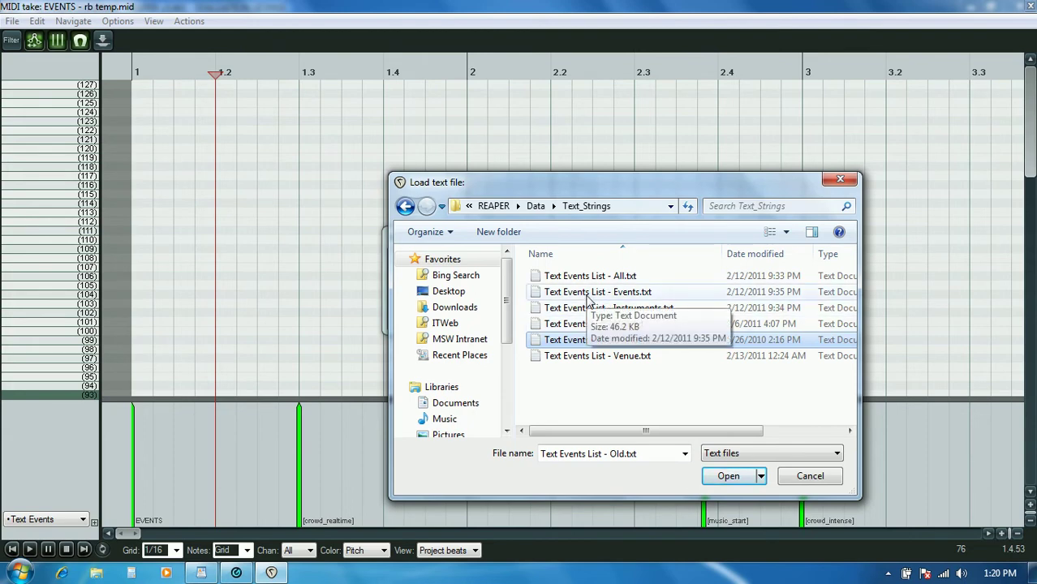
left_click(624, 297)
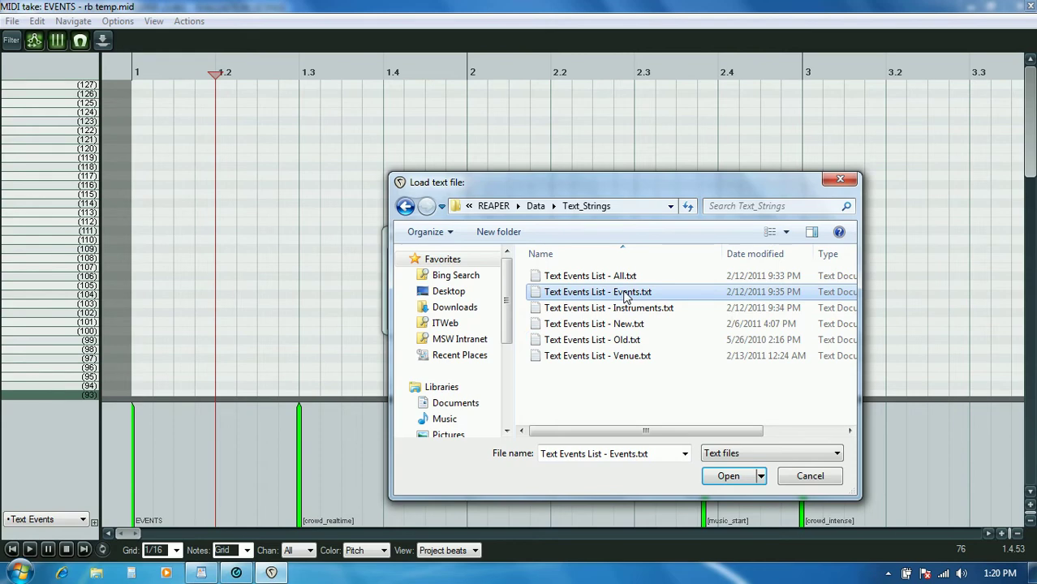
double_click(627, 297)
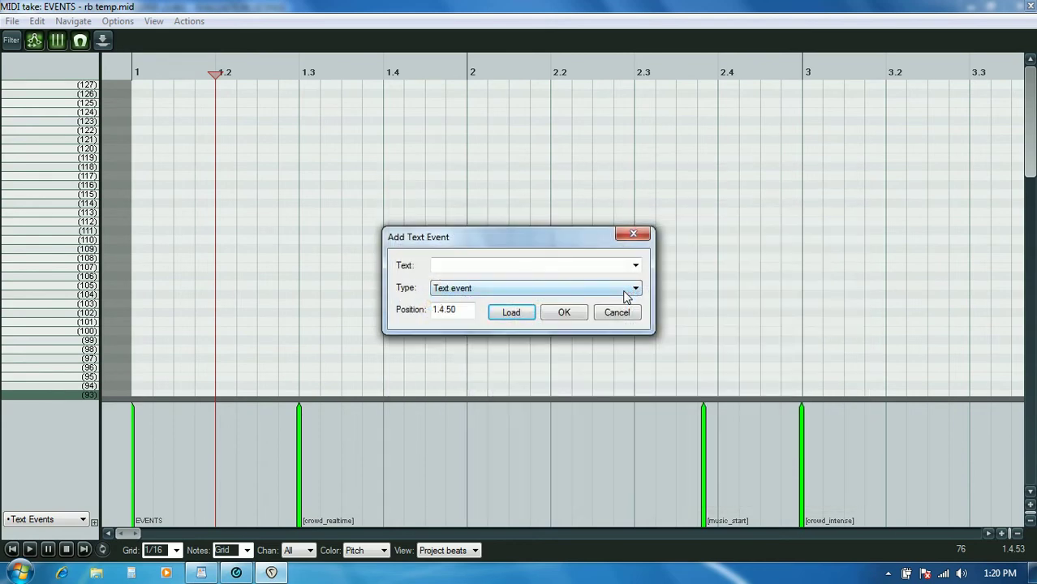
Pick [prc_intro] from the Text list and add it as a text event at 1.4.50.
left_click(637, 265)
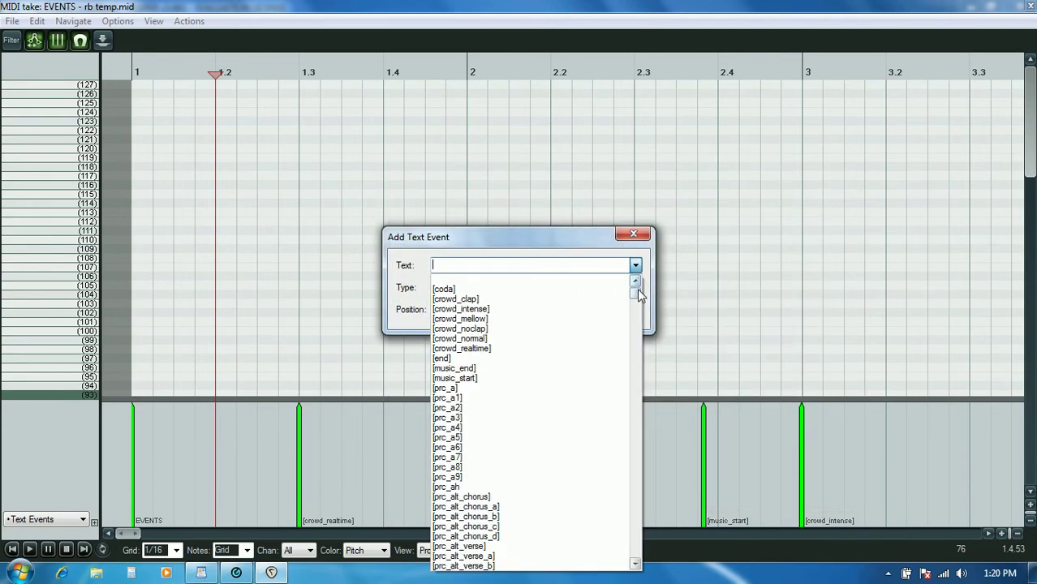
mouse_move(637, 293)
left_mouse_down()
mouse_move(638, 402)
mouse_move(665, 558)
mouse_move(661, 337)
mouse_move(645, 290)
left_mouse_up()
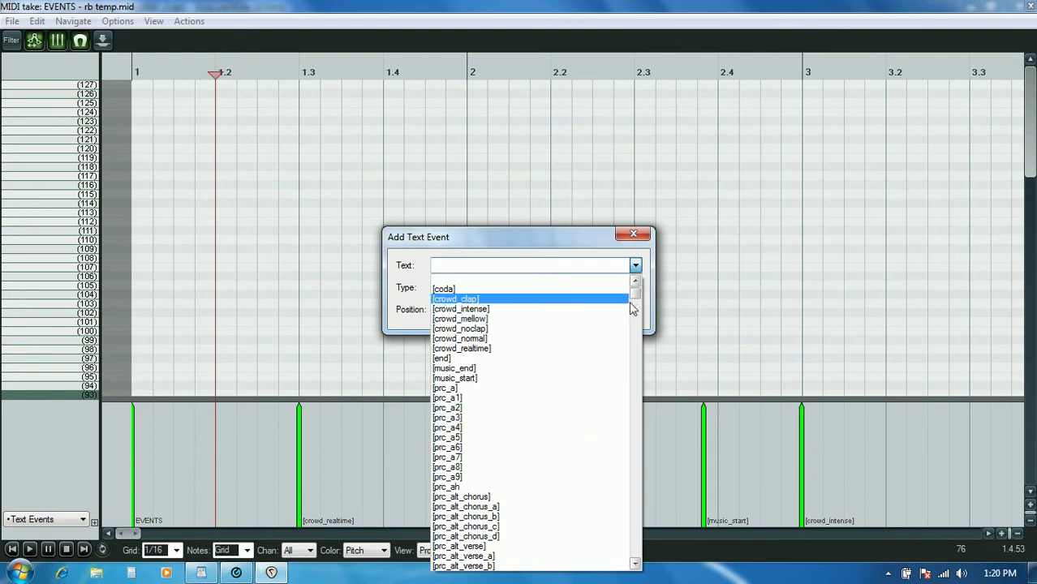
left_click_drag(635, 300, 626, 252)
left_click(635, 318)
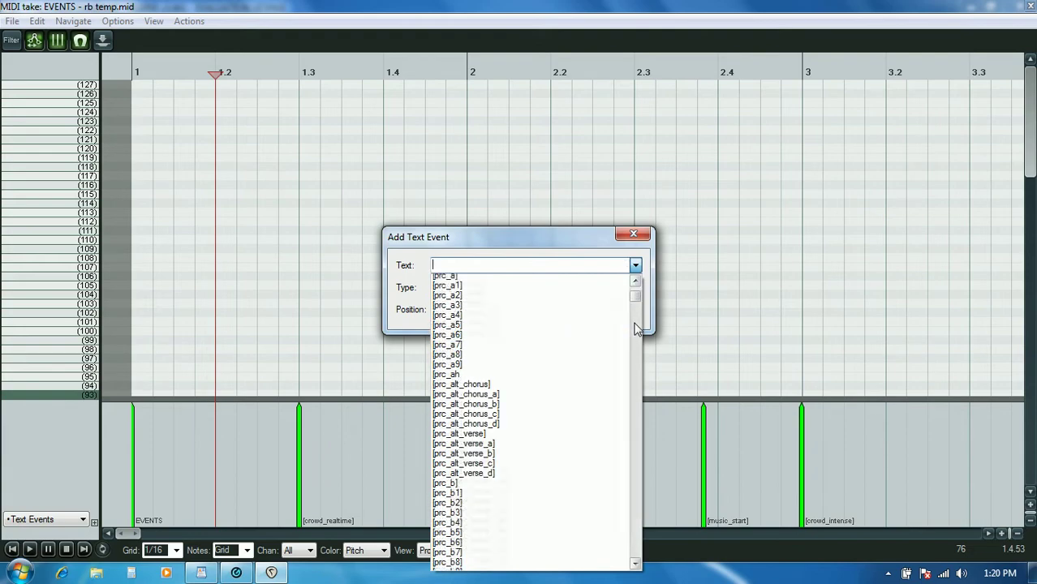
left_click_drag(636, 302, 644, 428)
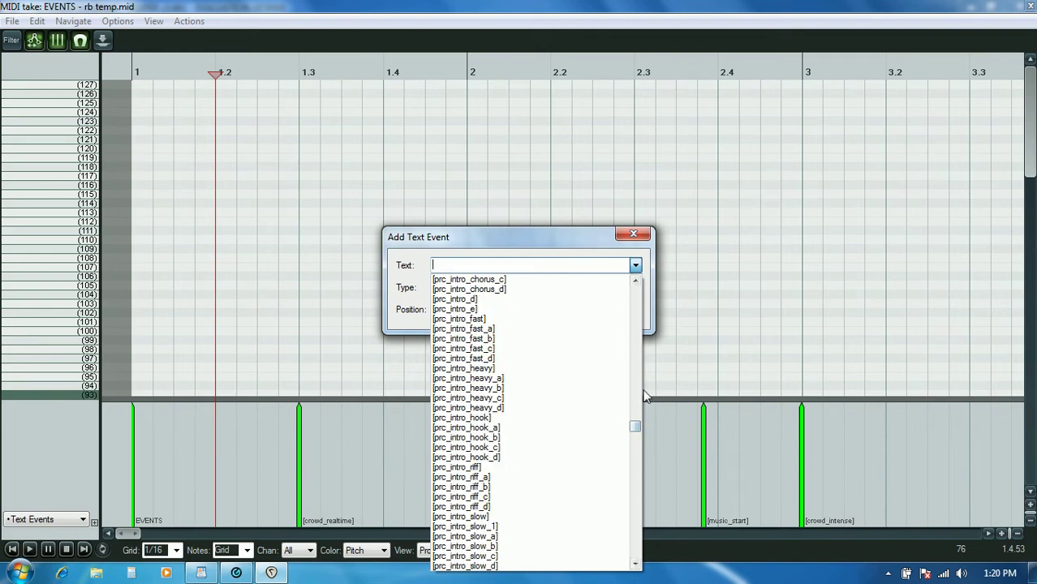
left_click(637, 390)
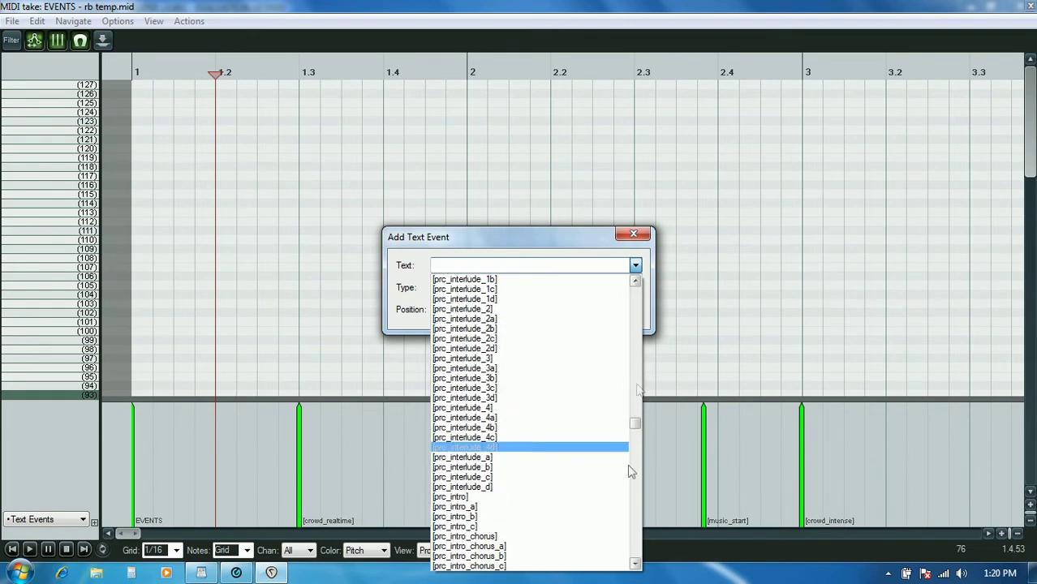
scroll(636, 565, "down", 4)
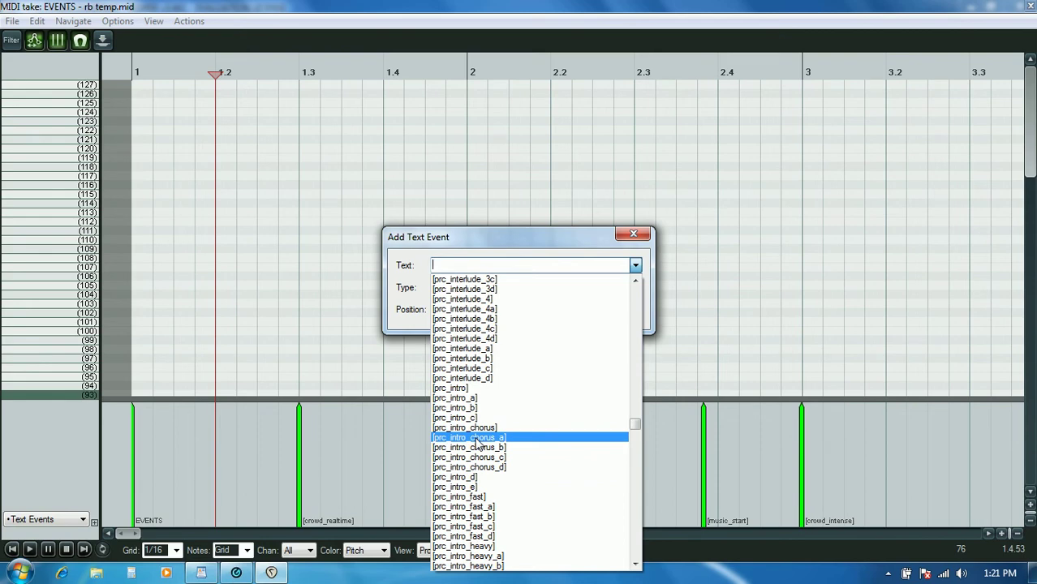
left_click(467, 393)
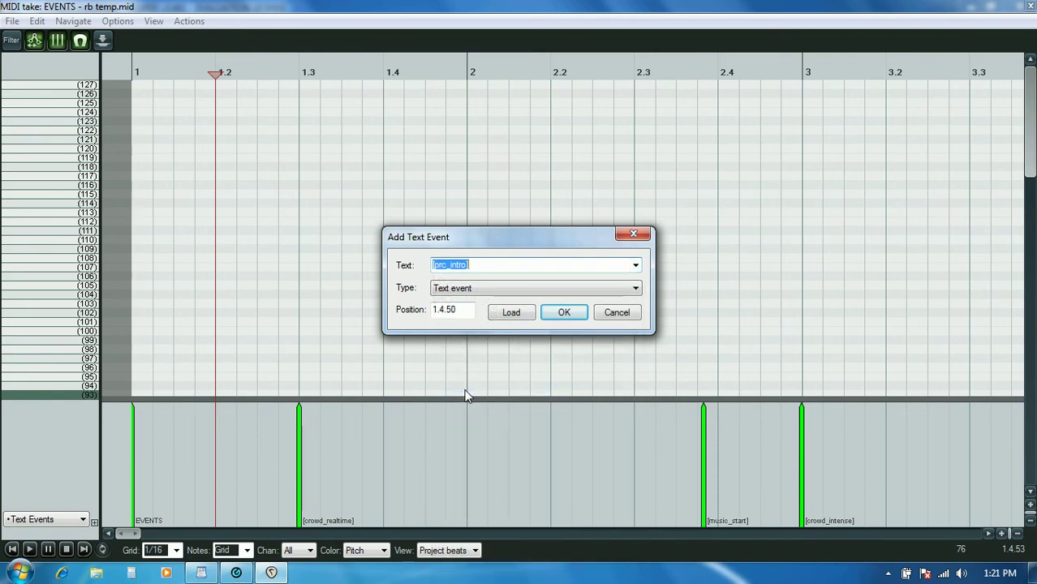
left_click(556, 317)
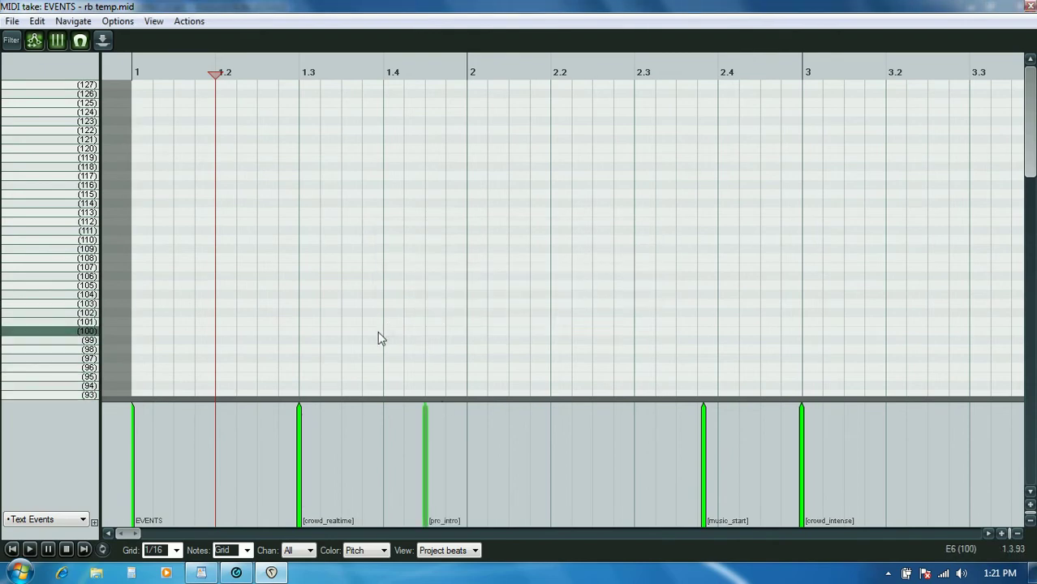
Audition from [prc_intro], then drag it later to about 2.4, just after [music_start].
left_click(417, 325)
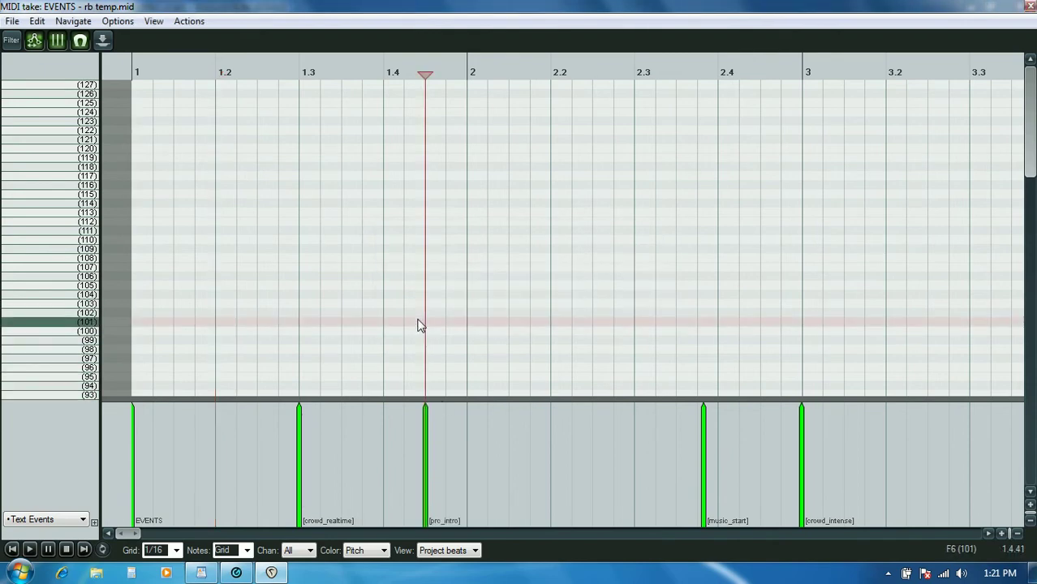
key("space")
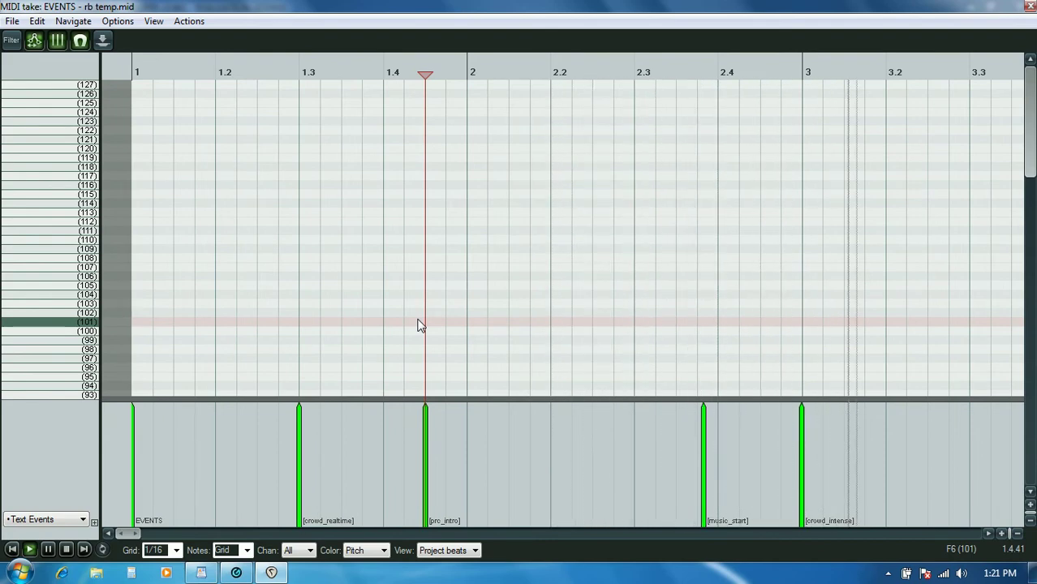
left_click(709, 300)
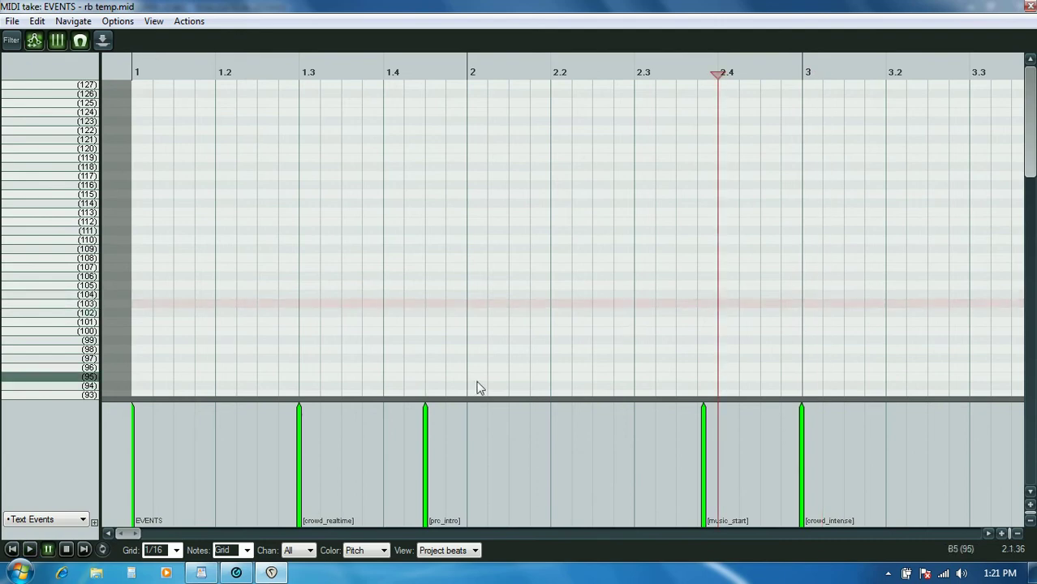
left_click_drag(427, 422, 730, 395)
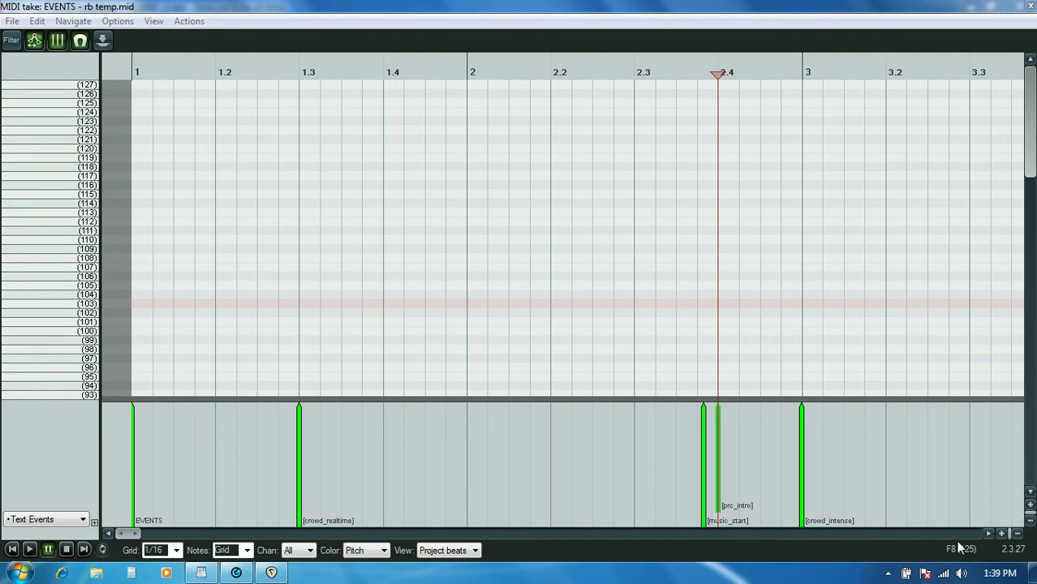
Play back the moved [prc_intro] event and set the edit position at bar 4.
left_click(988, 531)
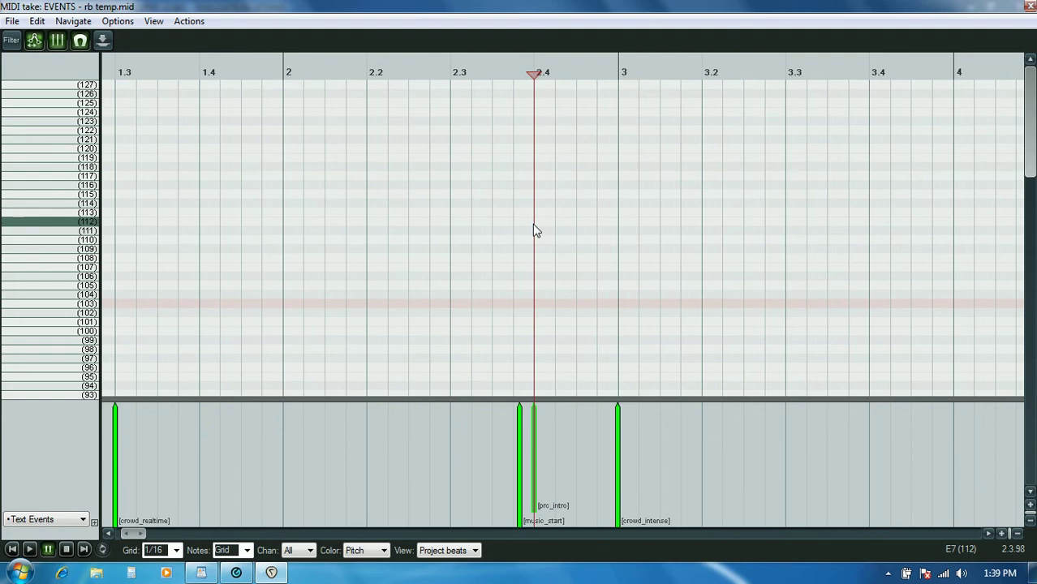
key("space")
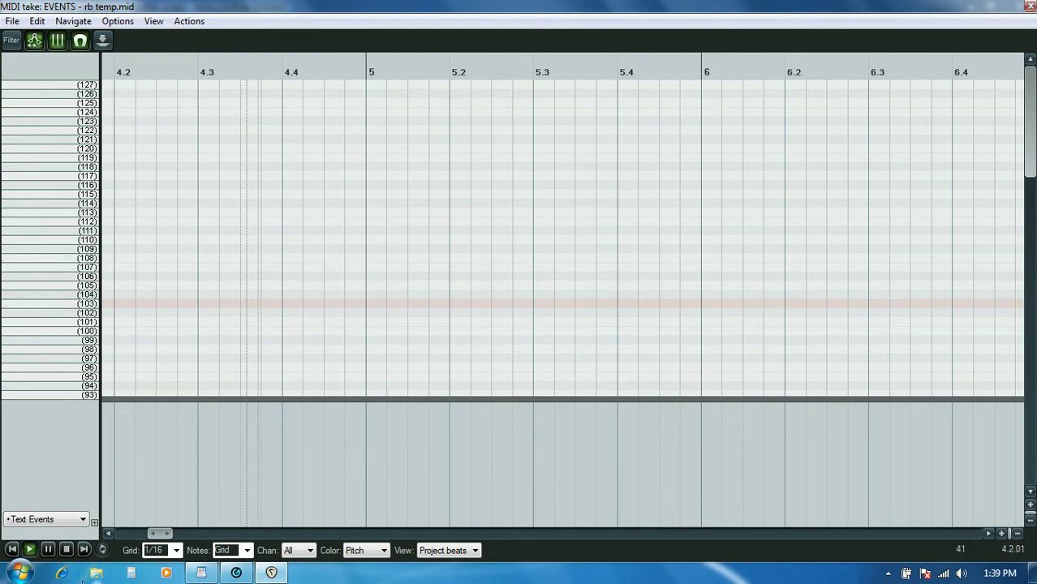
left_click(48, 549)
left_click(108, 533)
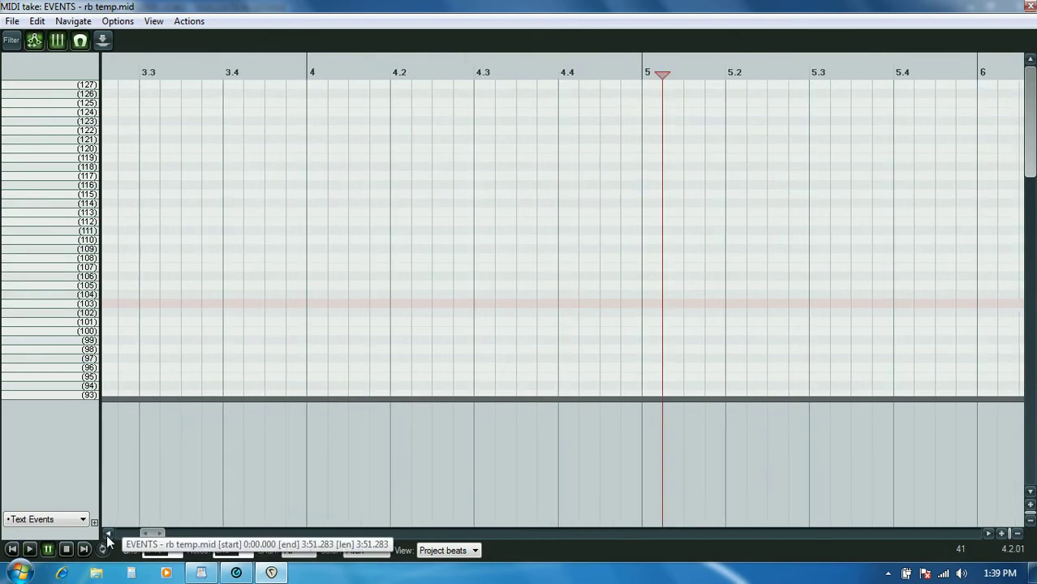
left_click(308, 373)
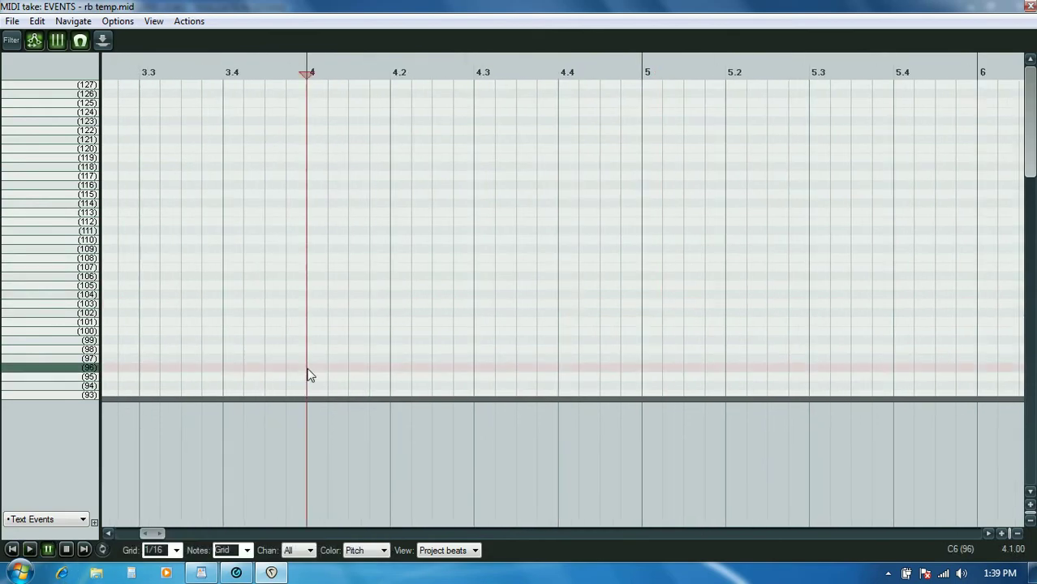
Add a [prc_verse] text event at 4.1.00, chosen from the preset Text list.
double_click(309, 446)
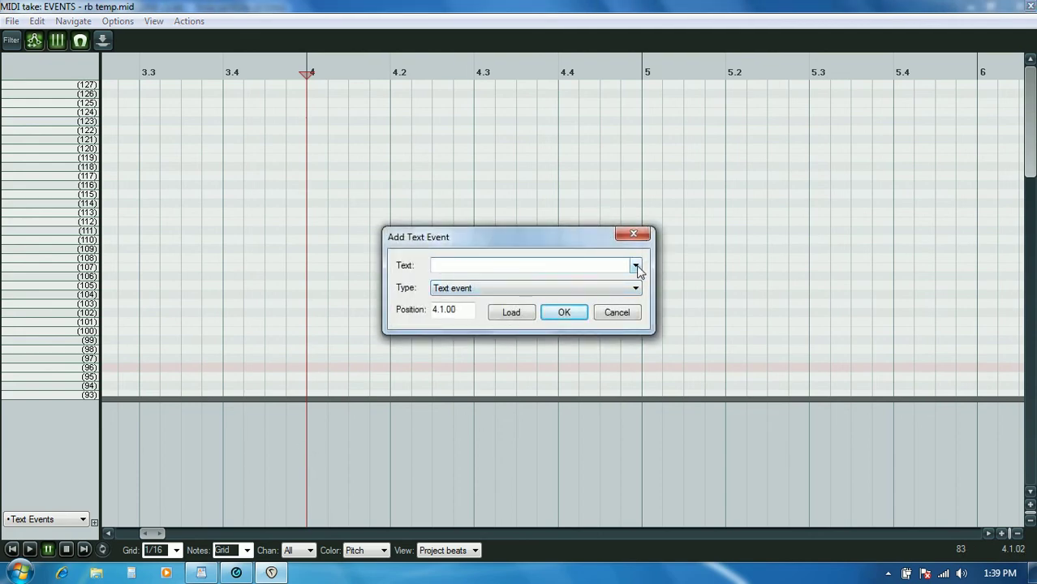
left_click(636, 267)
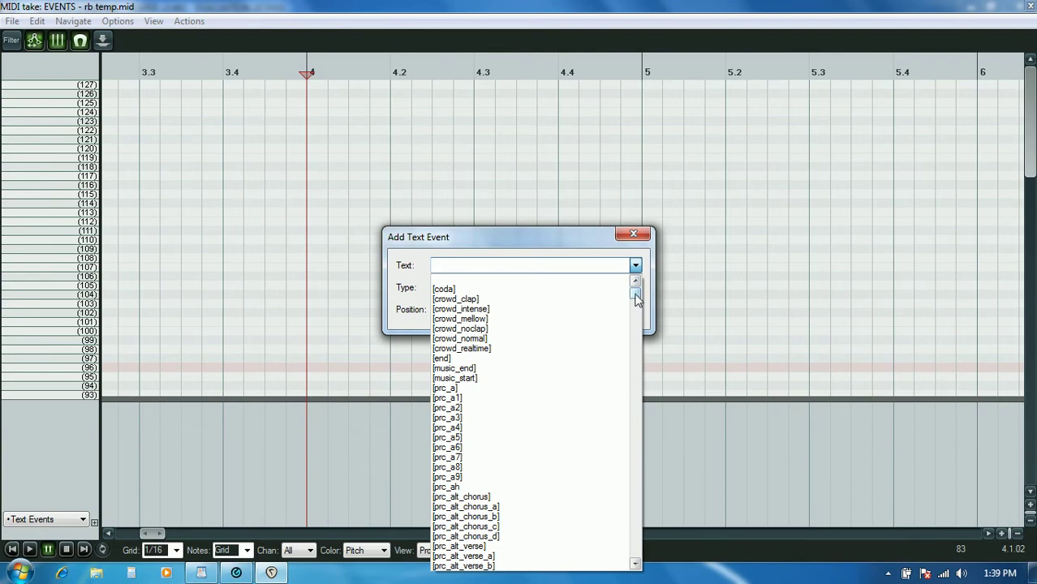
left_click_drag(637, 300, 646, 535)
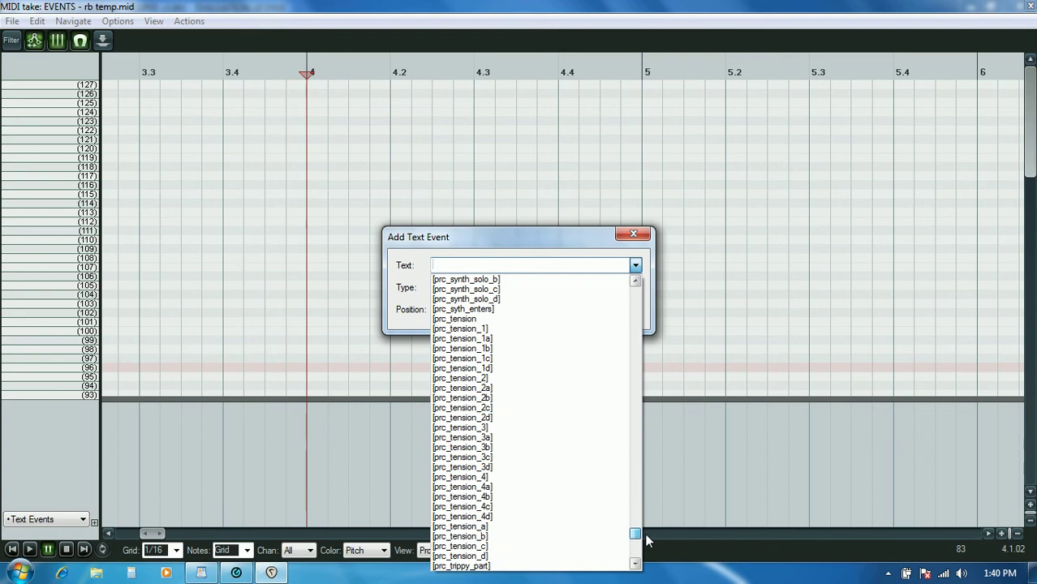
left_click_drag(646, 535, 647, 552)
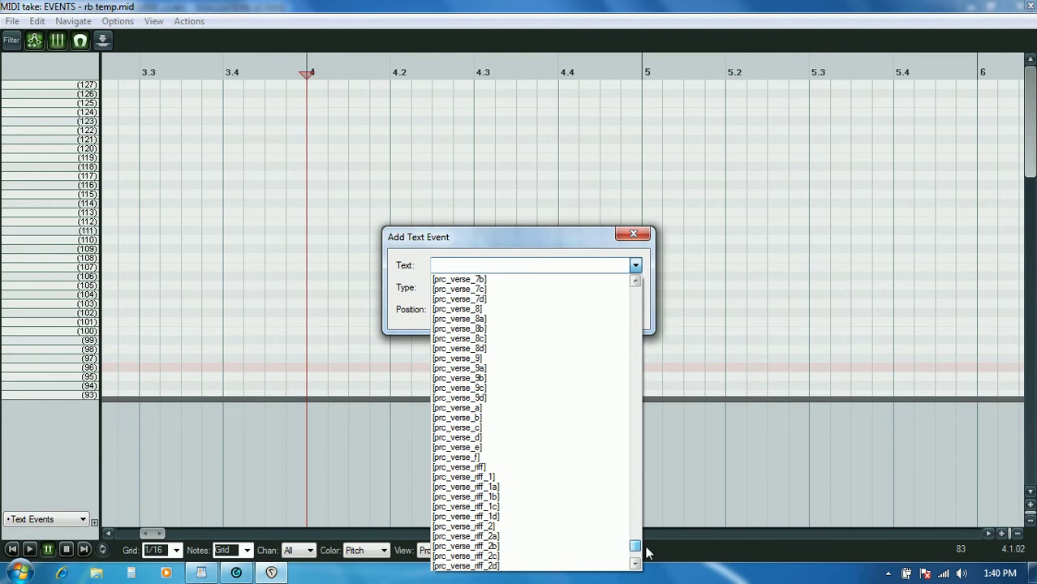
left_click_drag(646, 553, 646, 551)
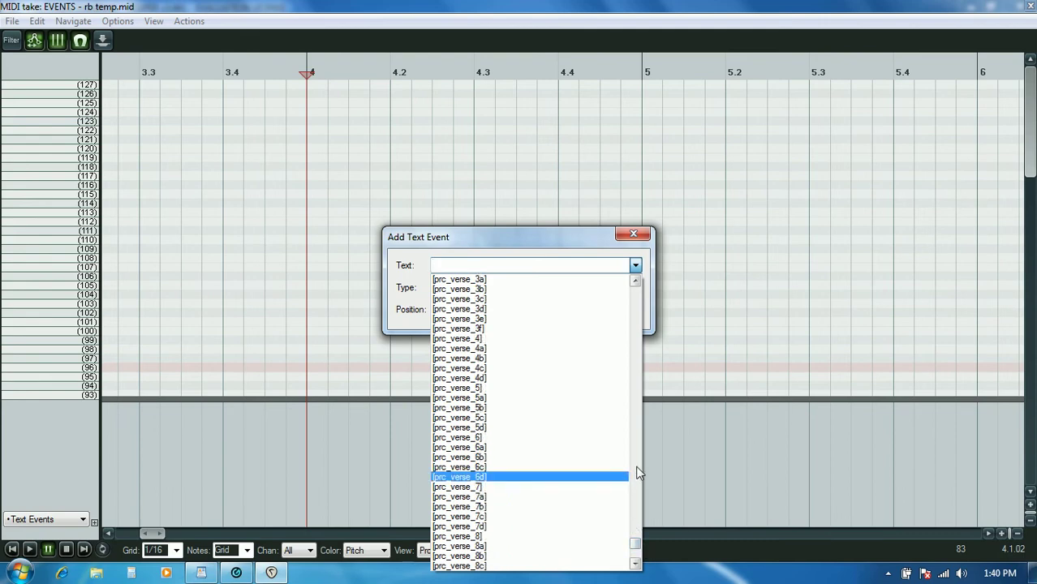
scroll(638, 473, "up", 10)
left_click(636, 551)
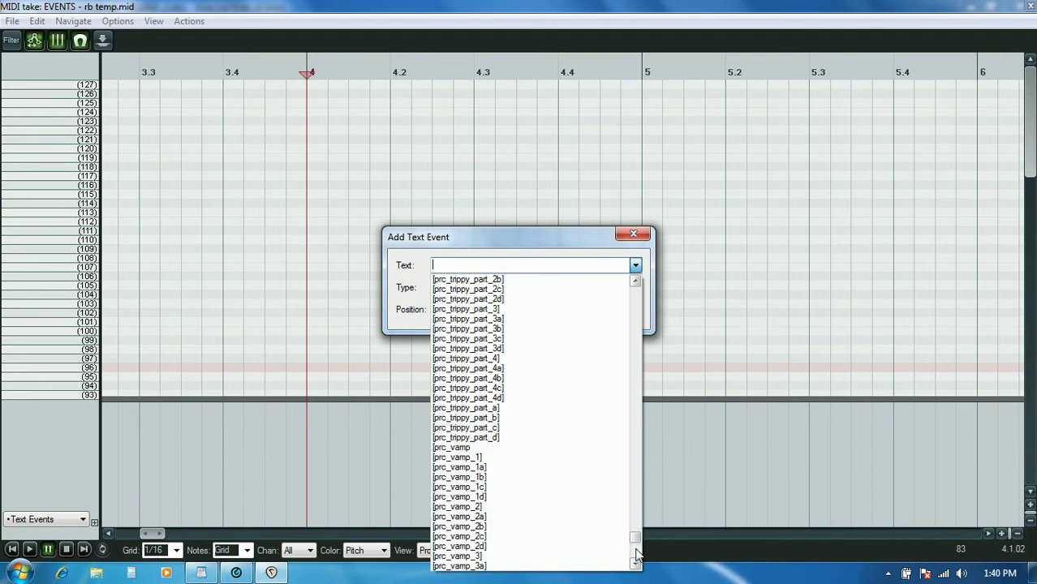
left_click(636, 551)
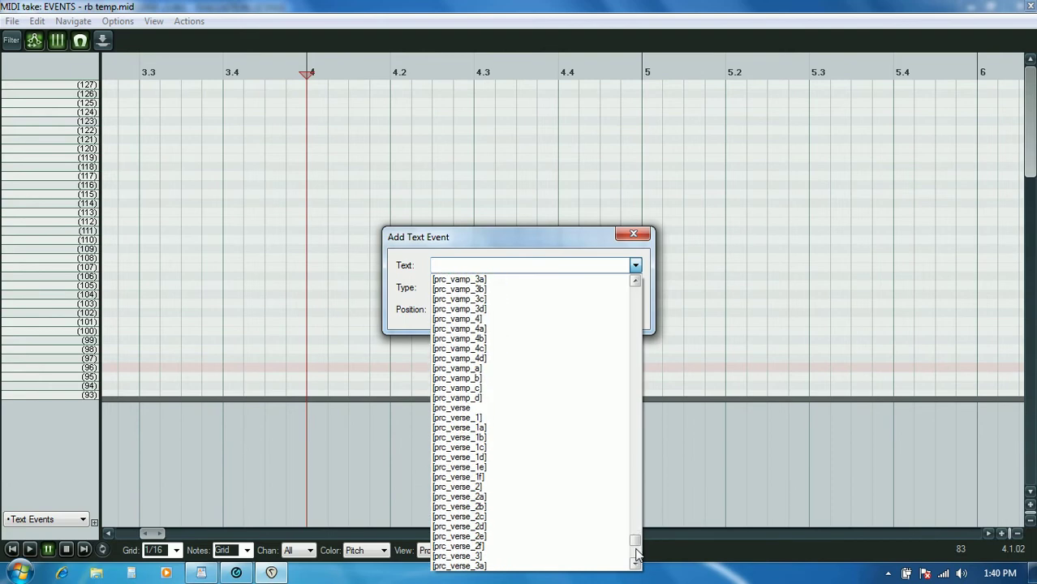
left_click(455, 406)
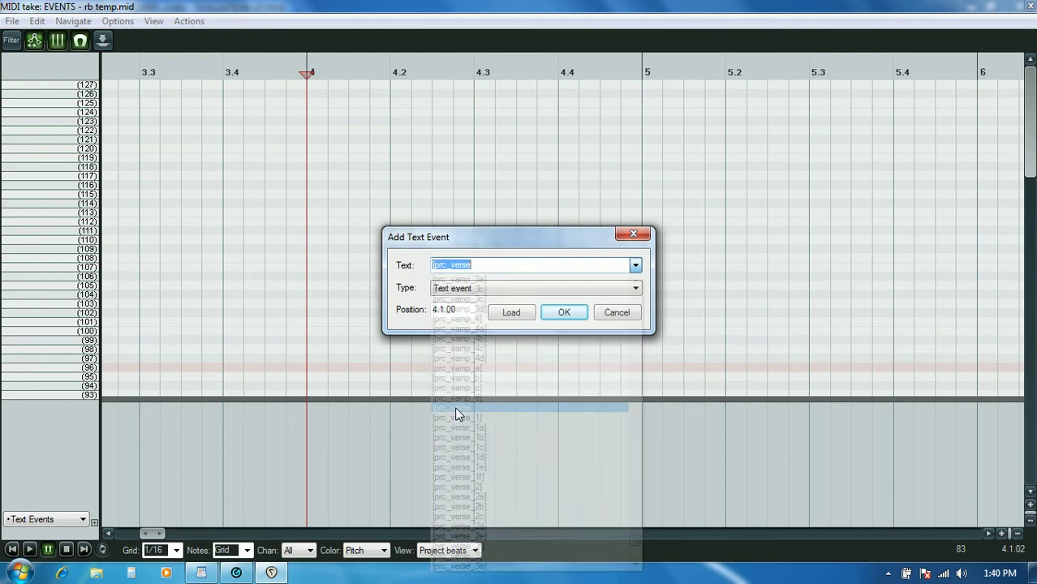
left_click(525, 268)
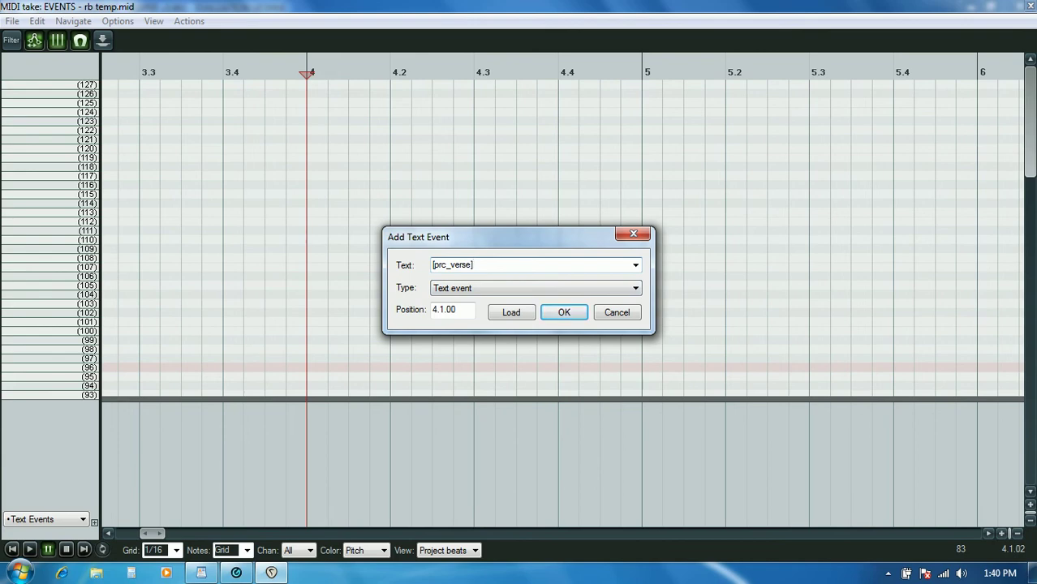
left_click(560, 313)
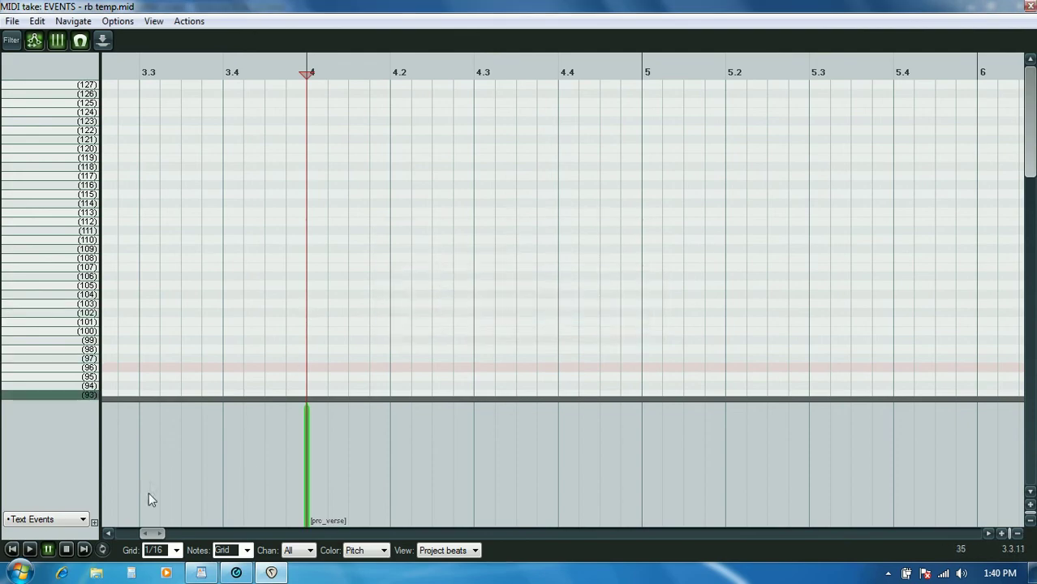
Scroll toward bar 12 and audition the song from near bar 11.4.
left_click_drag(159, 532, 218, 533)
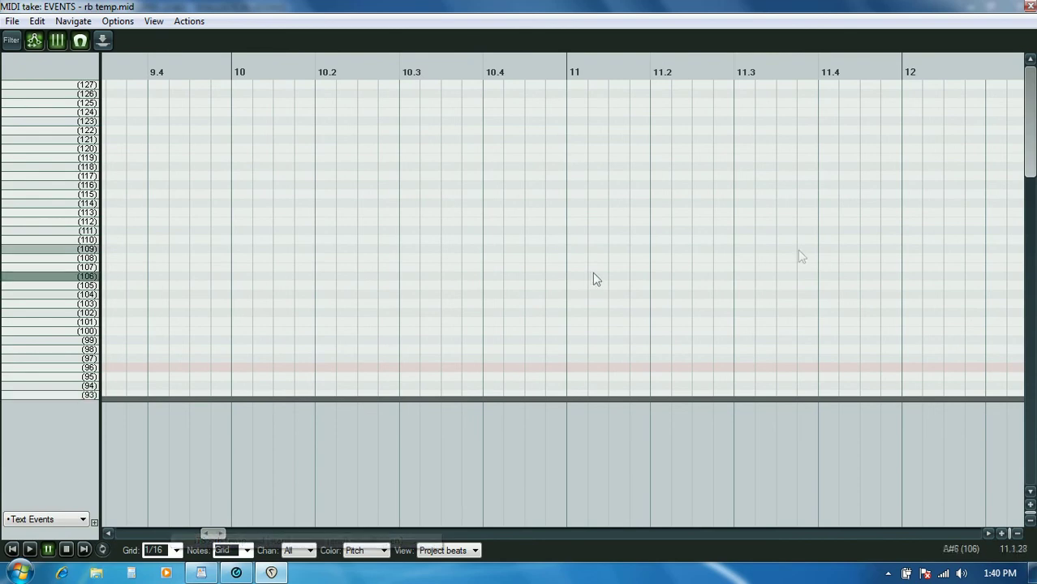
left_click(840, 255)
key("space")
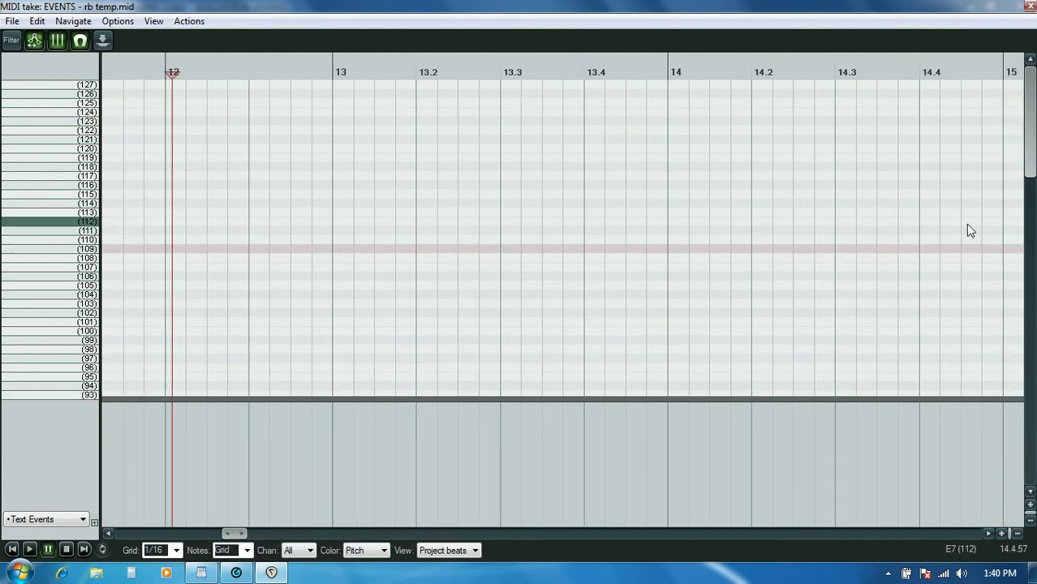
key("ctrl+space")
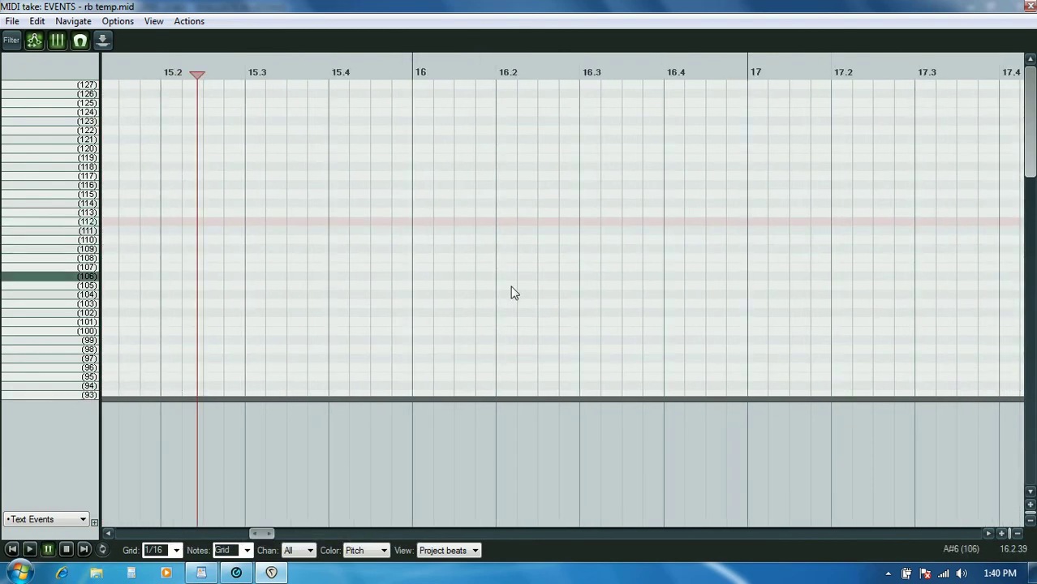
Play and stop around bar 12 until the cursor rests at 12.2, the chorus start.
left_click(175, 533)
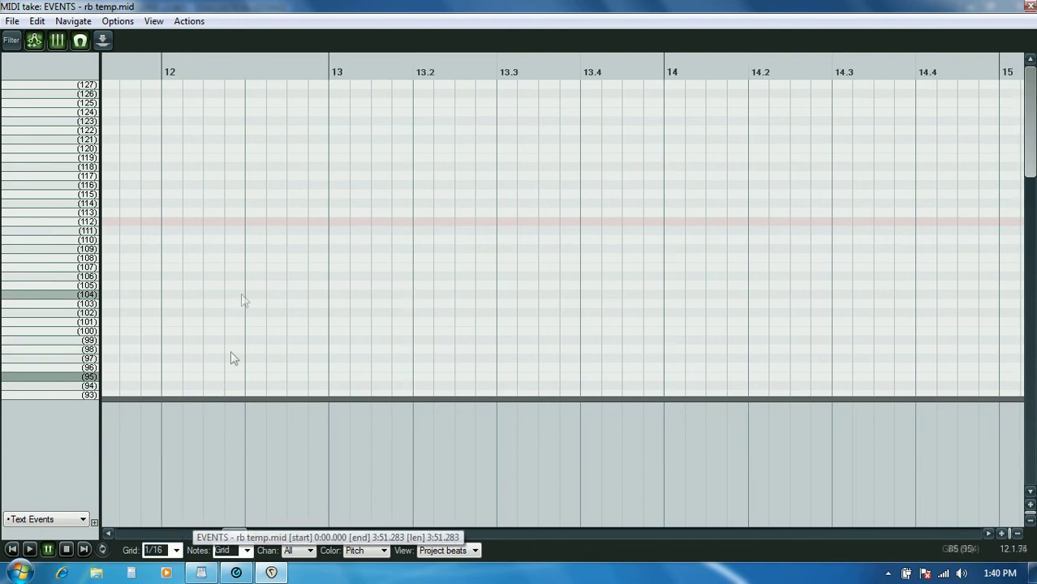
left_click(241, 294)
key("space")
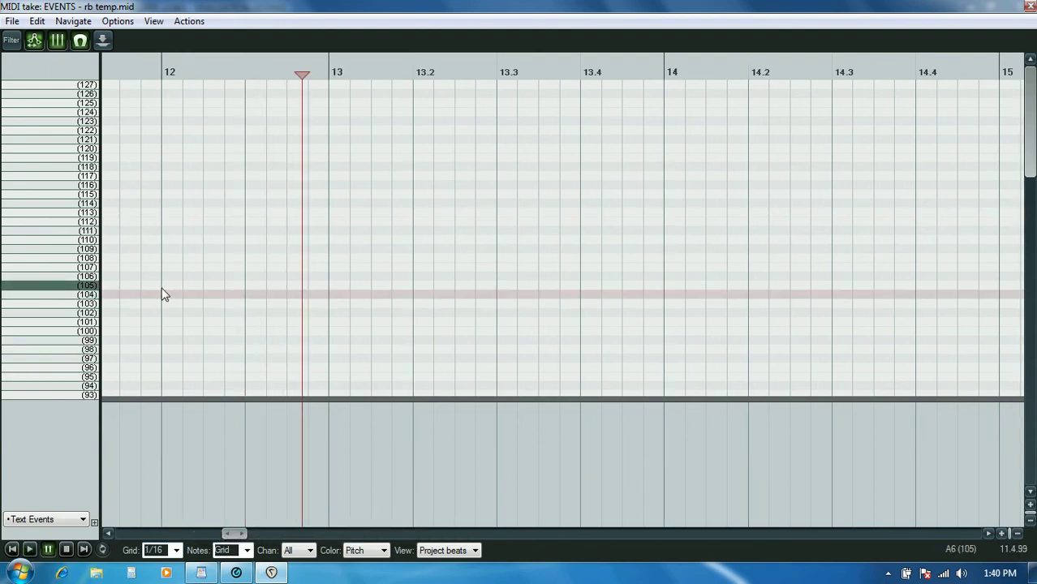
left_click(162, 294)
key("ctrl+space")
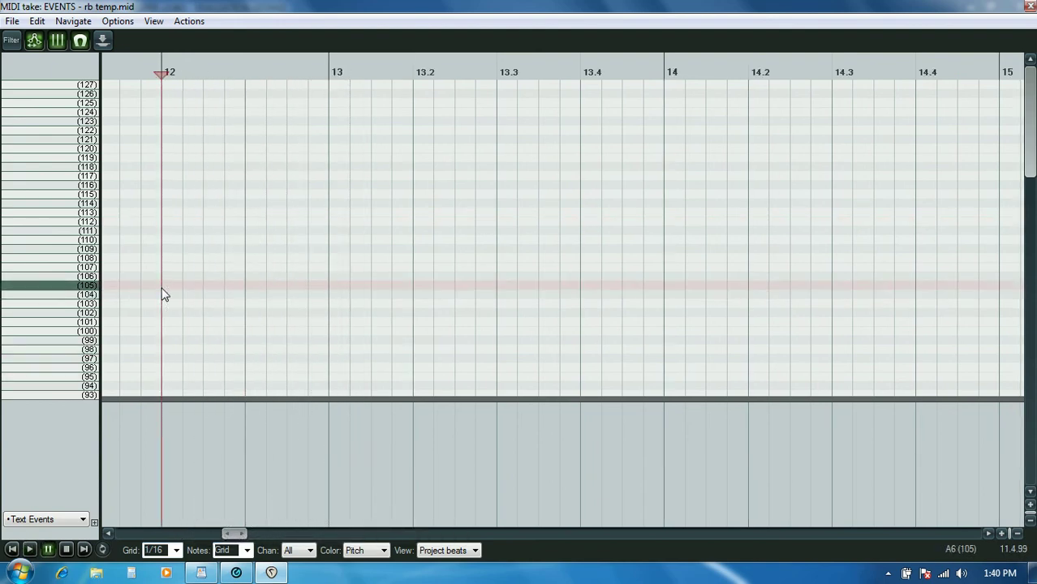
left_click(246, 286)
key("space")
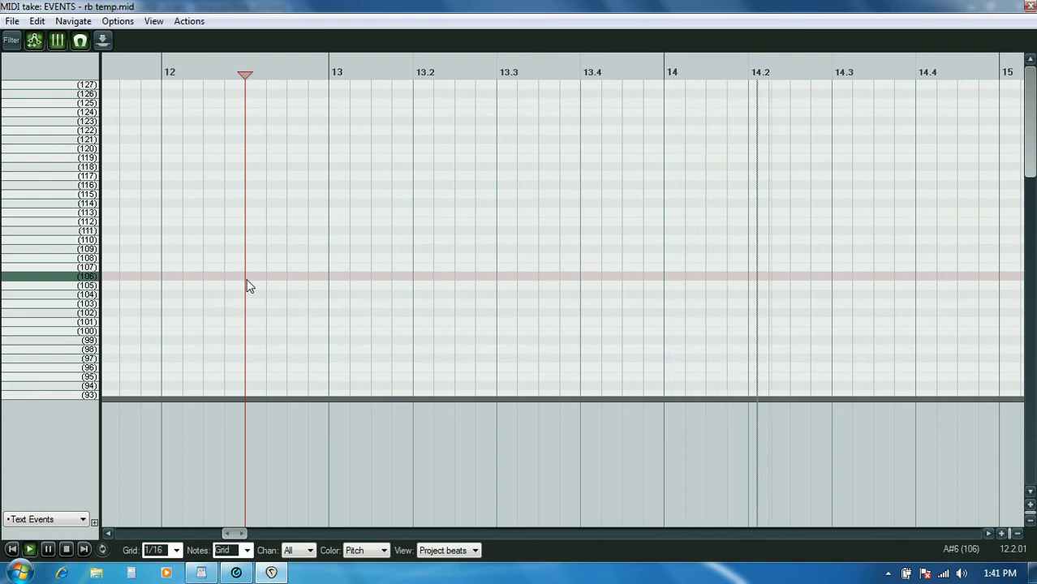
key("ctrl+space")
Start a text event at 12.2.00 with [prc_chorus] as its text, leaving it unconfirmed.
double_click(243, 471)
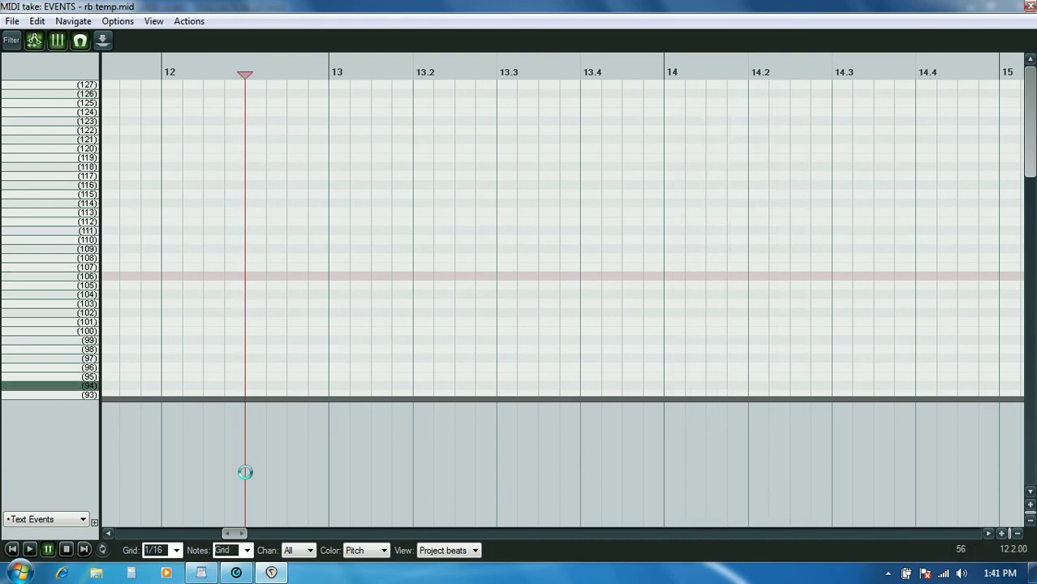
left_click(635, 266)
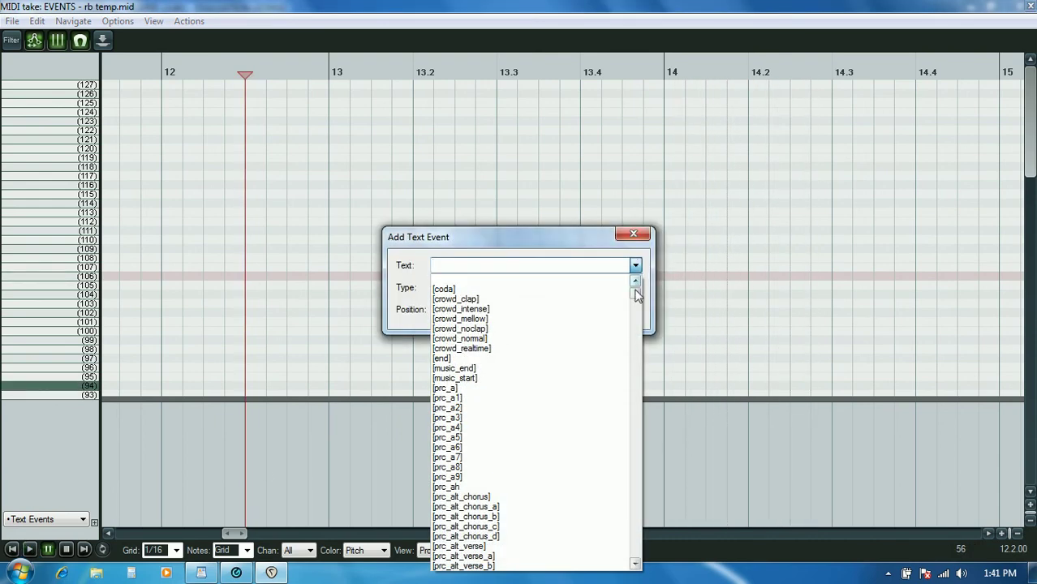
left_click_drag(635, 290, 636, 326)
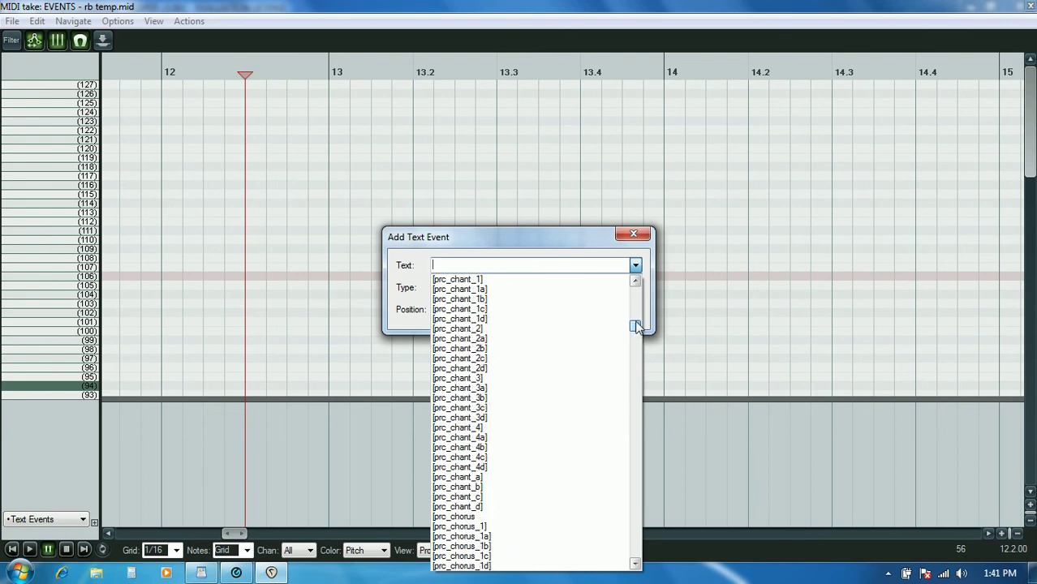
left_click(452, 517)
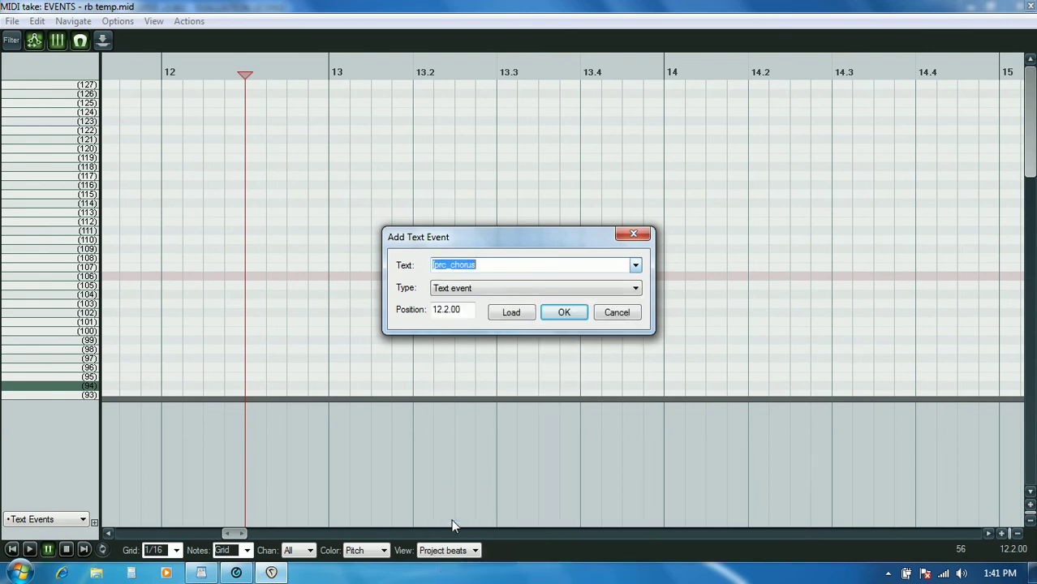
left_click(536, 265)
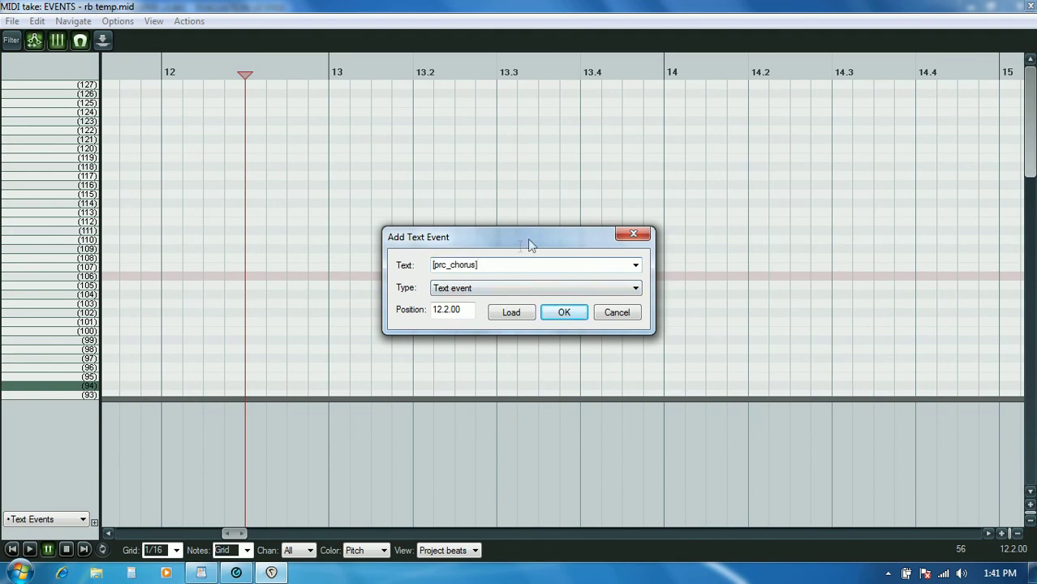